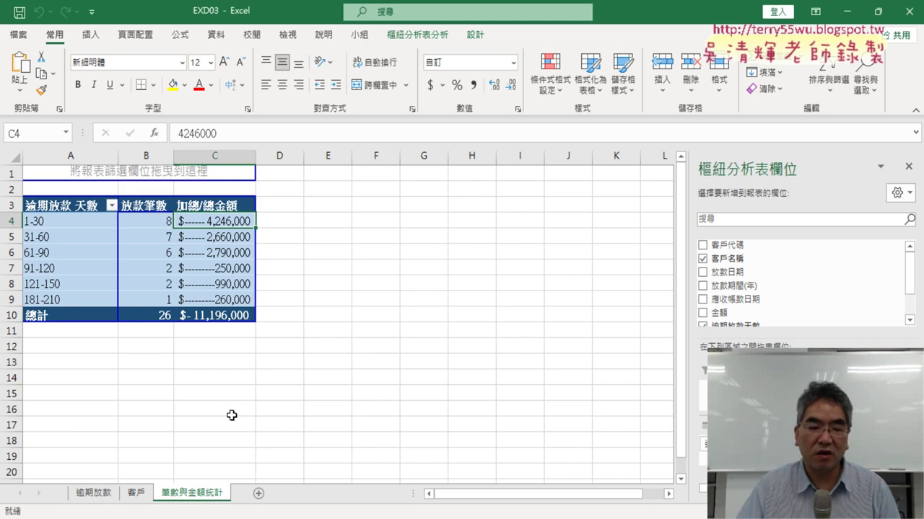
- Review the 逾期放款, 客戶 and 筆數與金額統計 sheets and check pivot cells A4:C4
{"action": "left_click", "coordinate": [92, 496]}
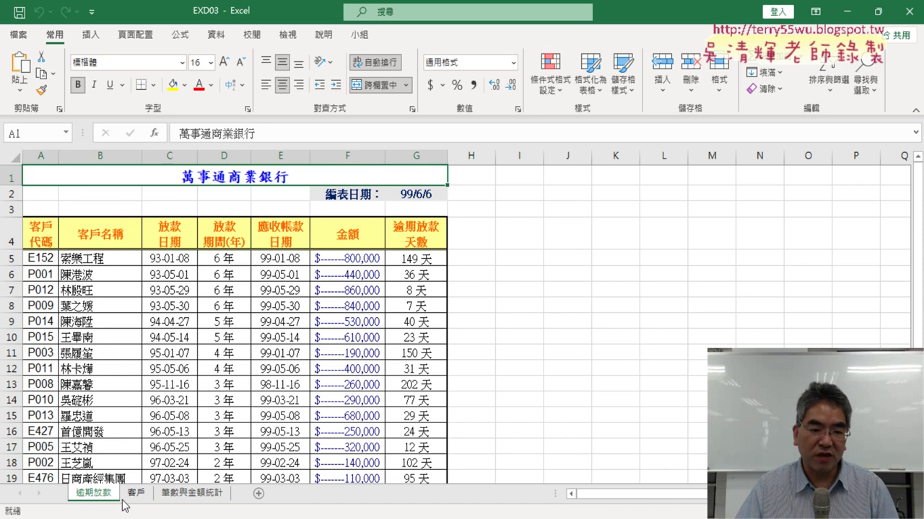
{"action": "left_click", "coordinate": [135, 497]}
{"action": "left_click", "coordinate": [180, 498]}
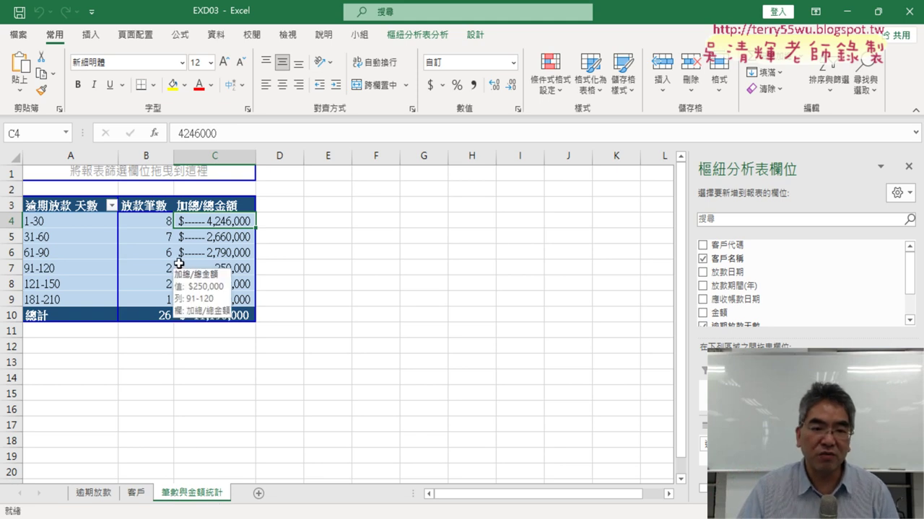
{"action": "left_click", "coordinate": [82, 223]}
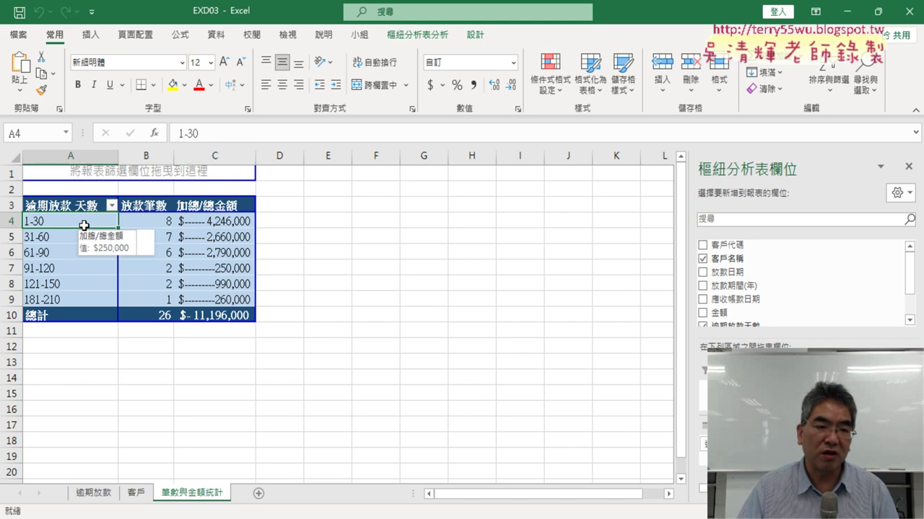
{"action": "left_click", "coordinate": [147, 227]}
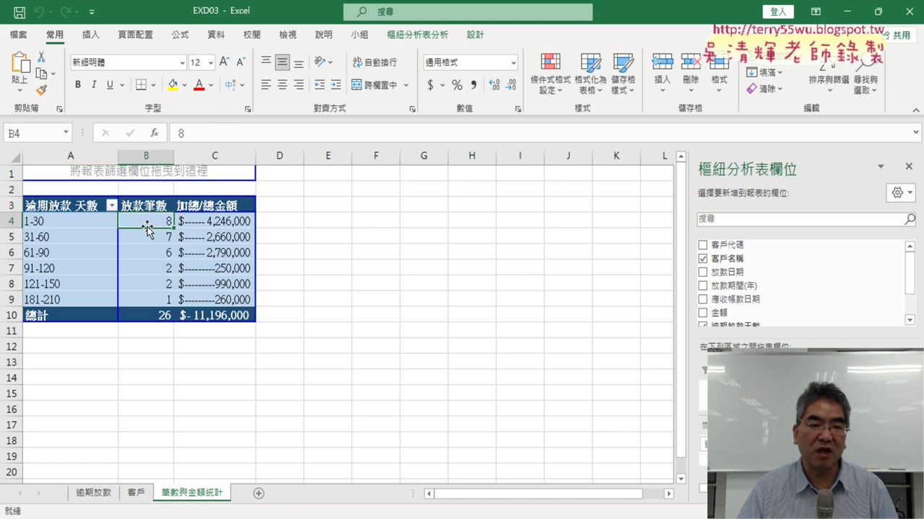
{"action": "left_click", "coordinate": [229, 228]}
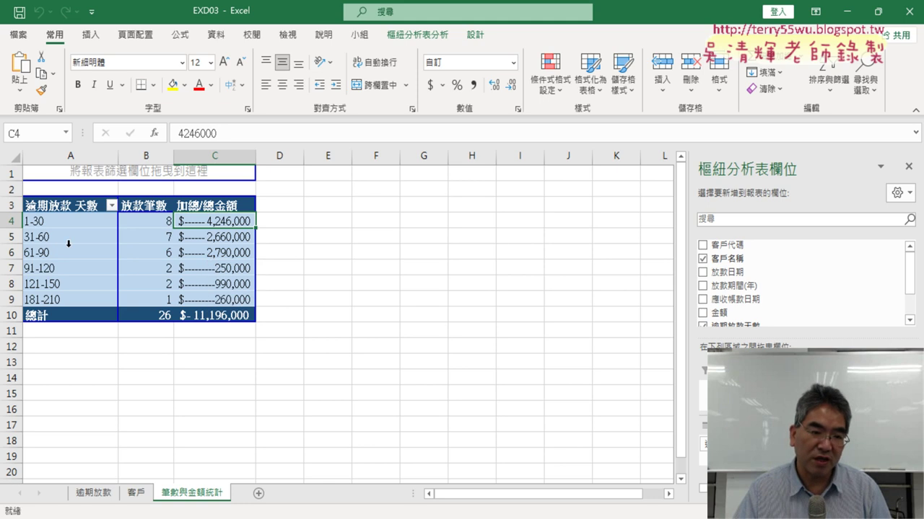
- Inspect column B and cell A4 of the pivot table, then bring up the exam instructions PDF
{"action": "left_click", "coordinate": [158, 160]}
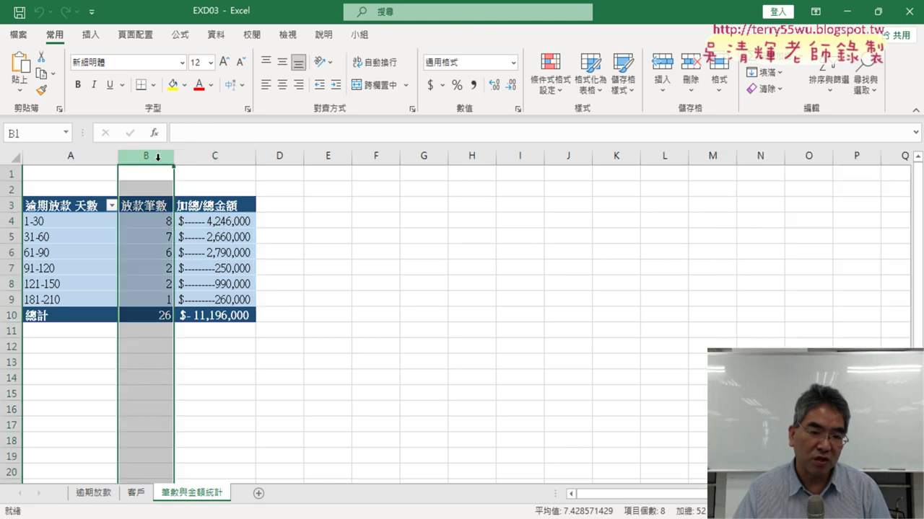
{"action": "left_click", "coordinate": [160, 222]}
{"action": "left_click", "coordinate": [84, 222]}
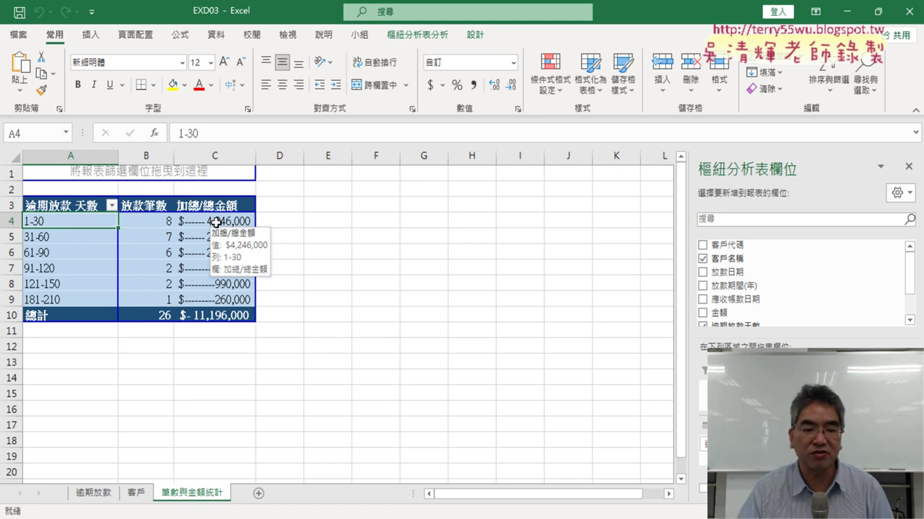
{"action": "left_click", "coordinate": [217, 517]}
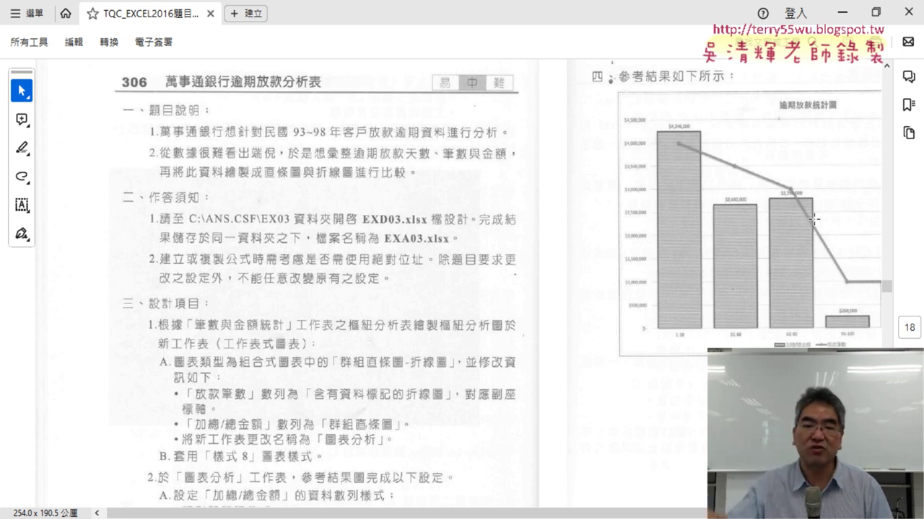
- Read chart requirements 2A–2E in the PDF, then return to Excel's 筆數與金額統計 sheet
{"action": "scroll", "coordinate": [336, 309], "scroll_direction": "down", "scroll_amount": 2}
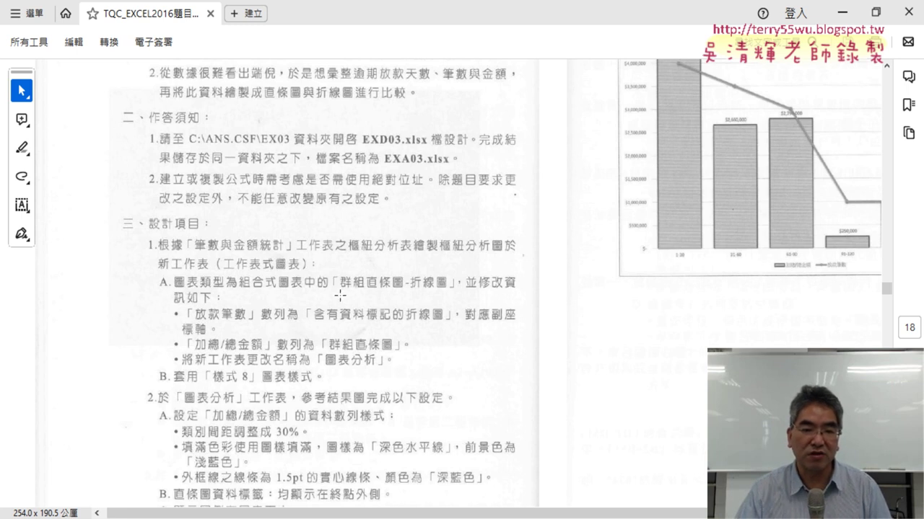
{"action": "scroll", "coordinate": [340, 295], "scroll_direction": "down", "scroll_amount": 1}
{"action": "scroll", "coordinate": [303, 274], "scroll_direction": "down", "scroll_amount": 2}
{"action": "scroll", "coordinate": [238, 231], "scroll_direction": "down", "scroll_amount": 1}
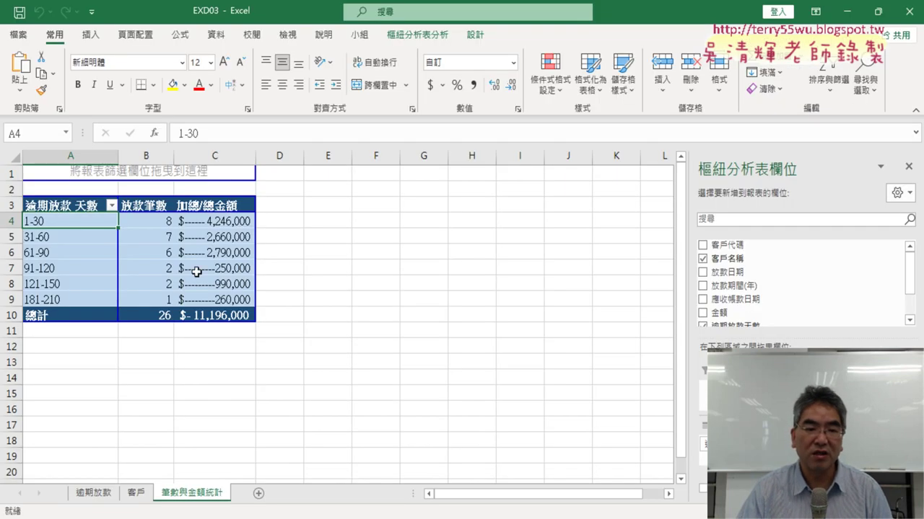
{"action": "left_click", "coordinate": [170, 256]}
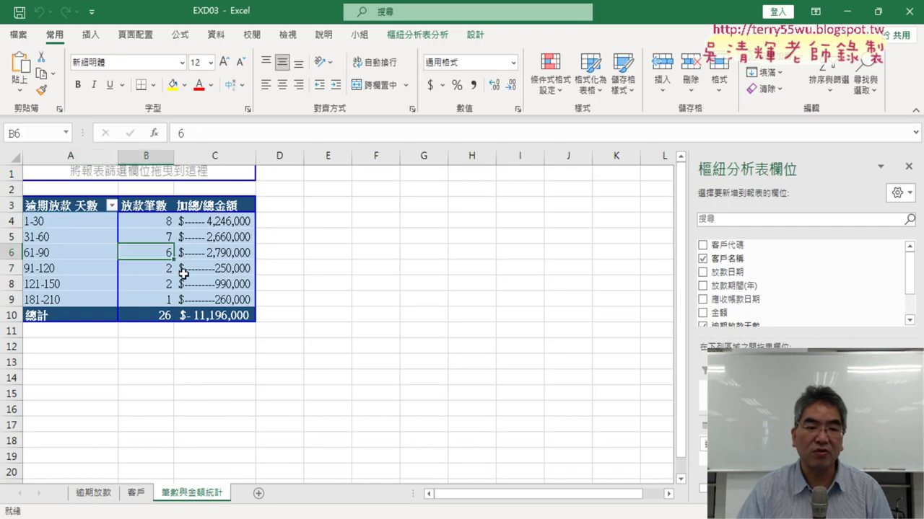
{"action": "left_click", "coordinate": [90, 36]}
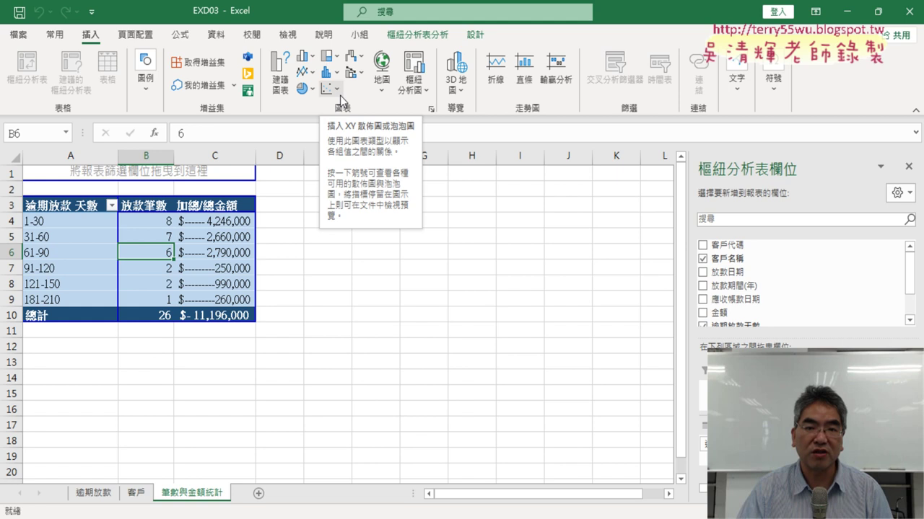
{"action": "left_click", "coordinate": [280, 83]}
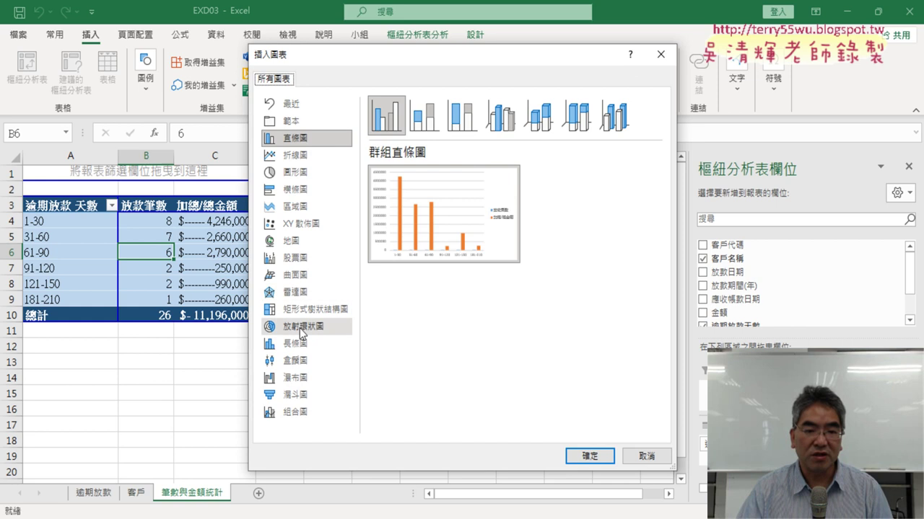
{"action": "left_click", "coordinate": [294, 413]}
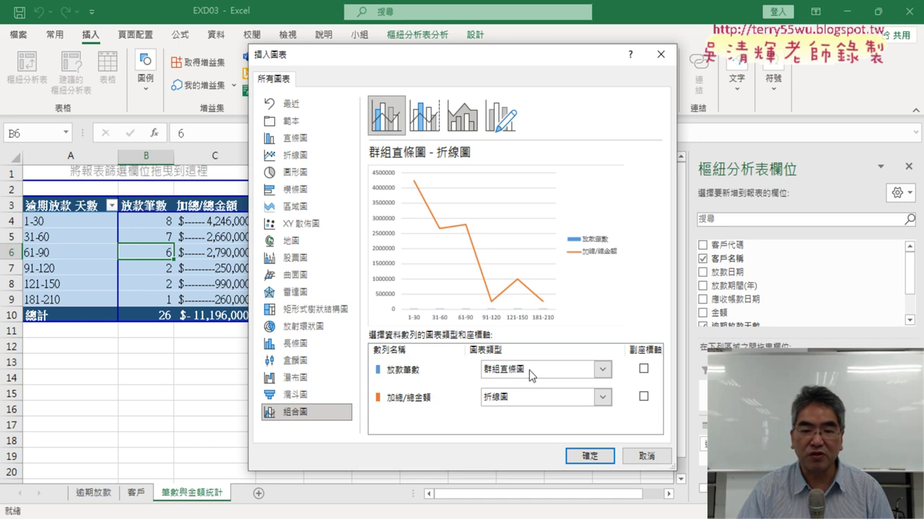
{"action": "left_click", "coordinate": [602, 369]}
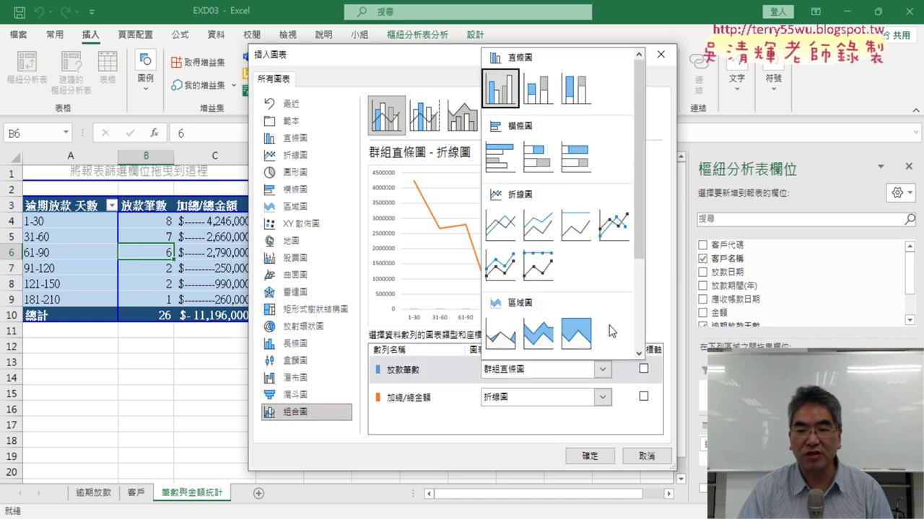
{"action": "left_click", "coordinate": [616, 227]}
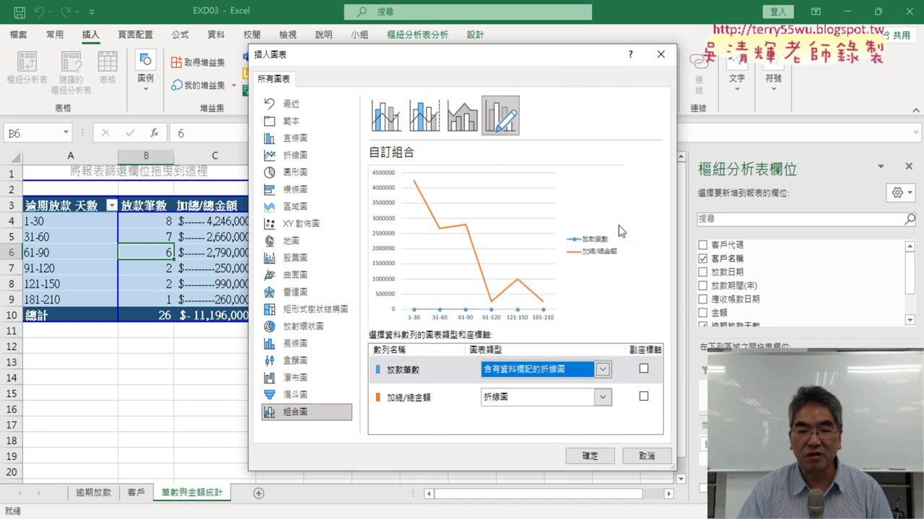
{"action": "left_click", "coordinate": [233, 517]}
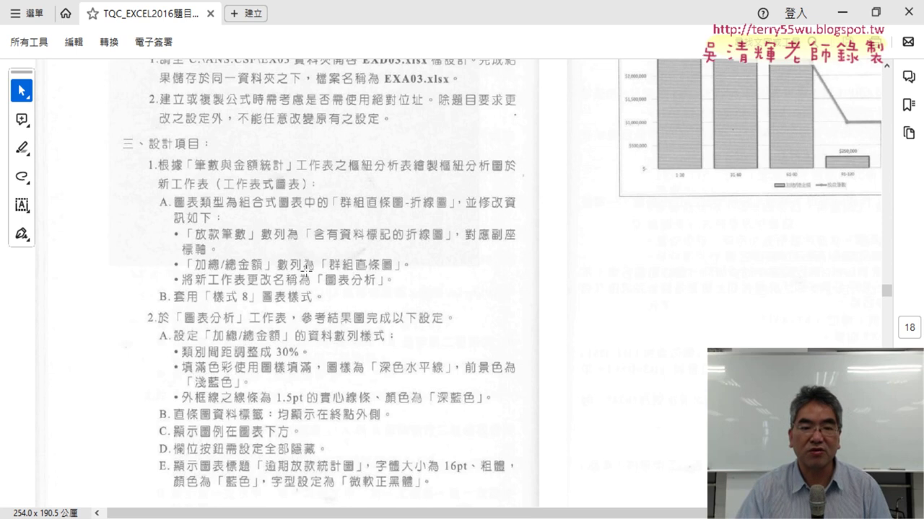
{"action": "left_click", "coordinate": [837, 14]}
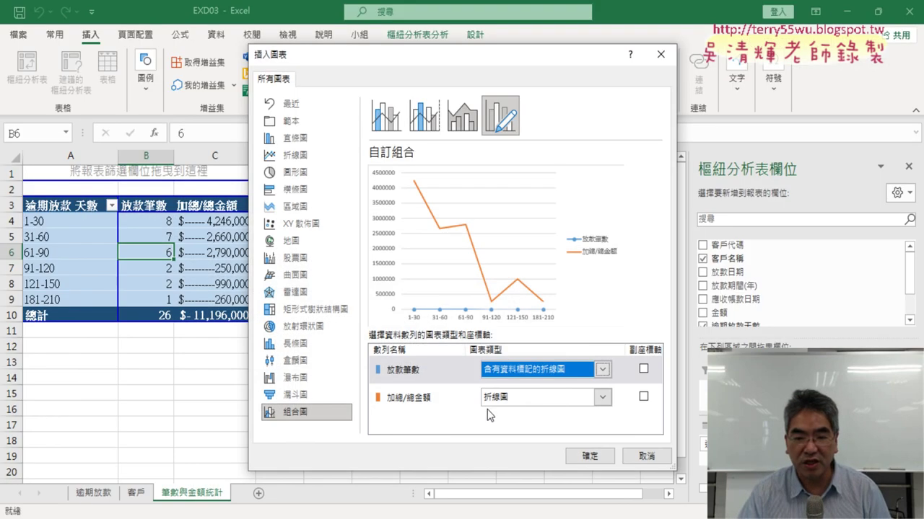
{"action": "left_click", "coordinate": [519, 396]}
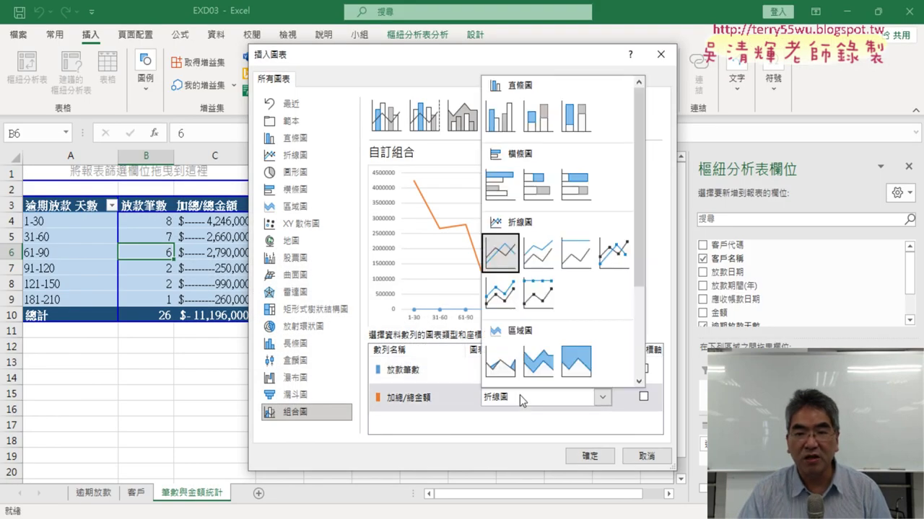
{"action": "left_click", "coordinate": [508, 120]}
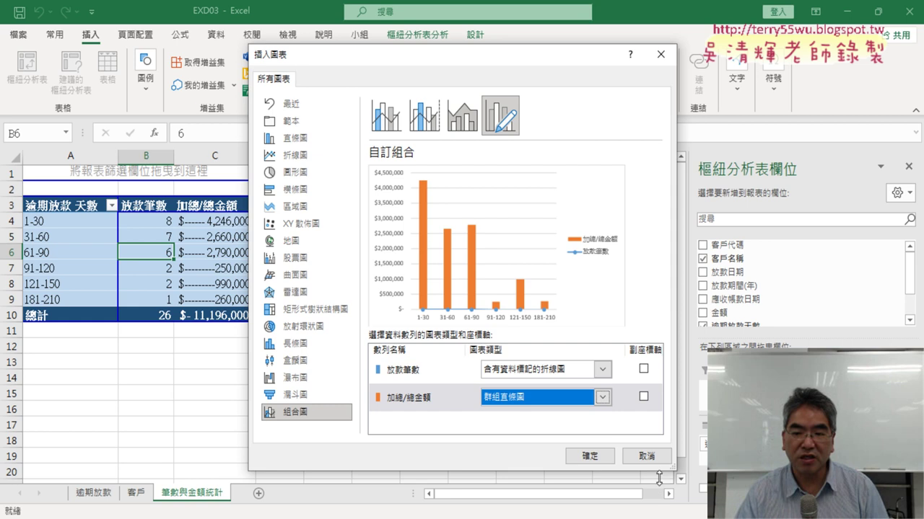
{"action": "left_click", "coordinate": [647, 456]}
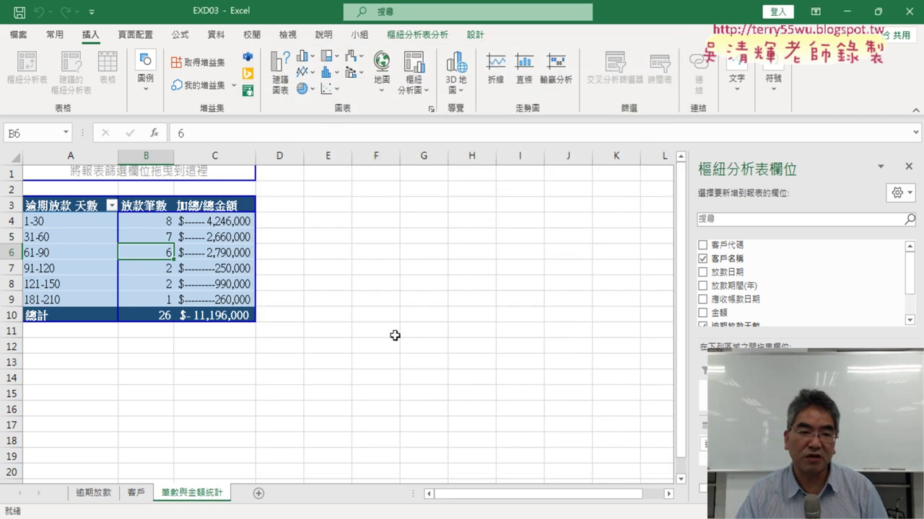
- Select the whole pivot table A3:C10 and choose the Combo chart category
{"action": "left_click", "coordinate": [62, 213]}
{"action": "key", "text": "ctrl+a"}
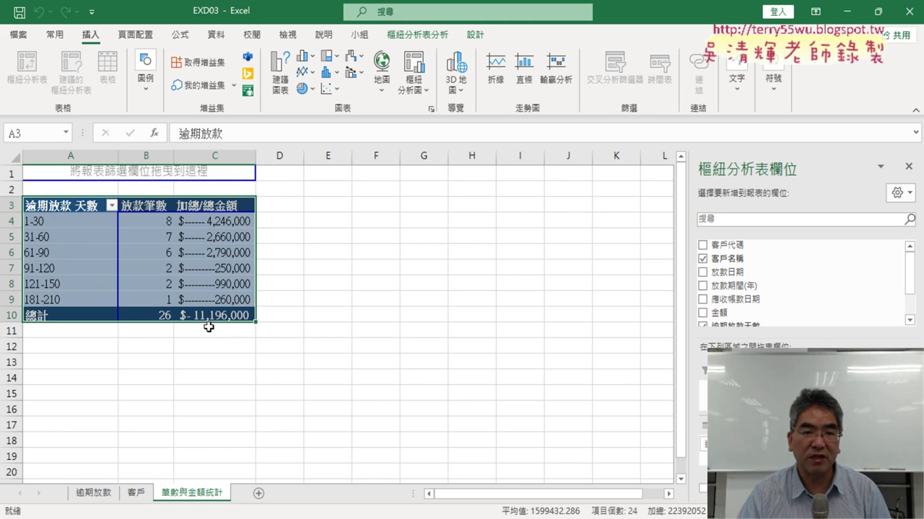
{"action": "left_click", "coordinate": [281, 79]}
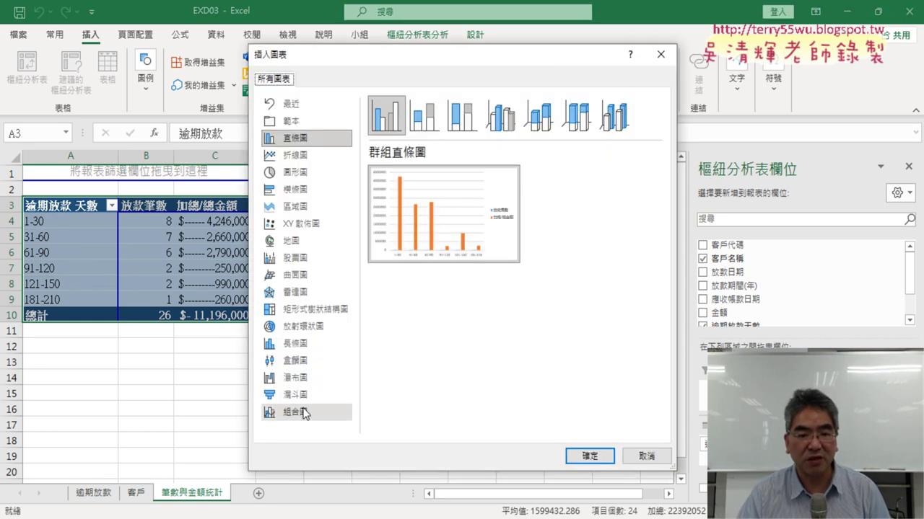
{"action": "left_click", "coordinate": [303, 412]}
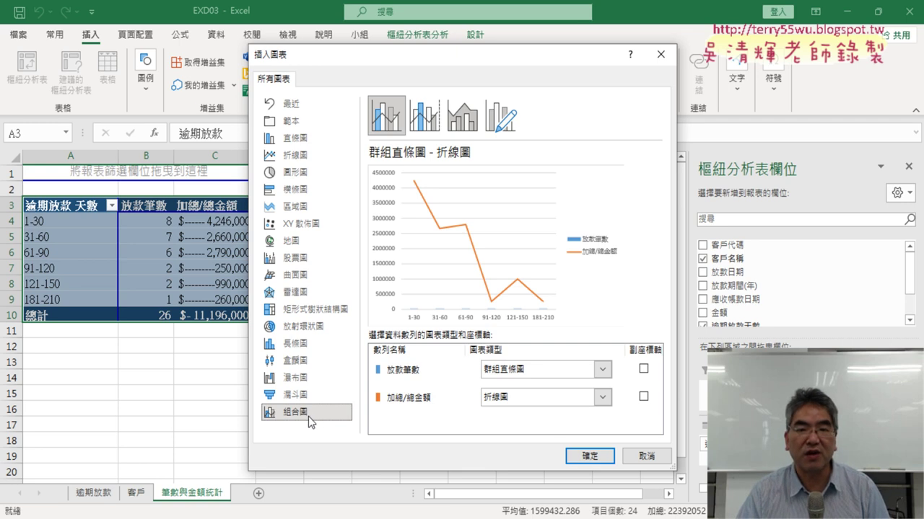
- Set 放款筆數 to Line with Markers and 加總/總金額 to Clustered Column
{"action": "left_click", "coordinate": [537, 372]}
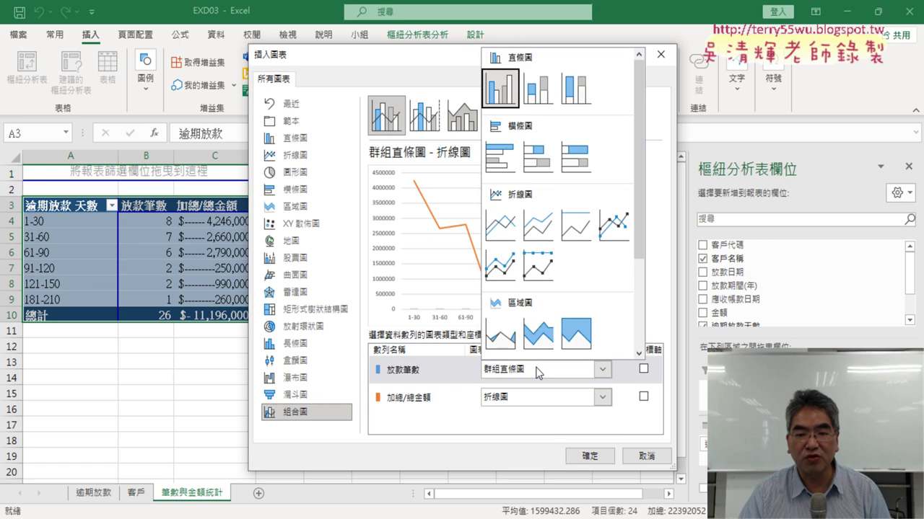
{"action": "left_click", "coordinate": [613, 235]}
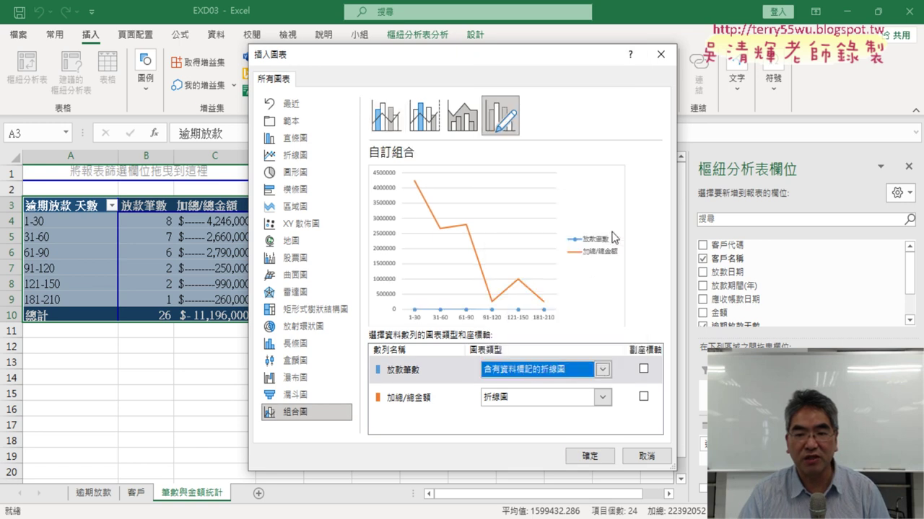
{"action": "left_click", "coordinate": [553, 398]}
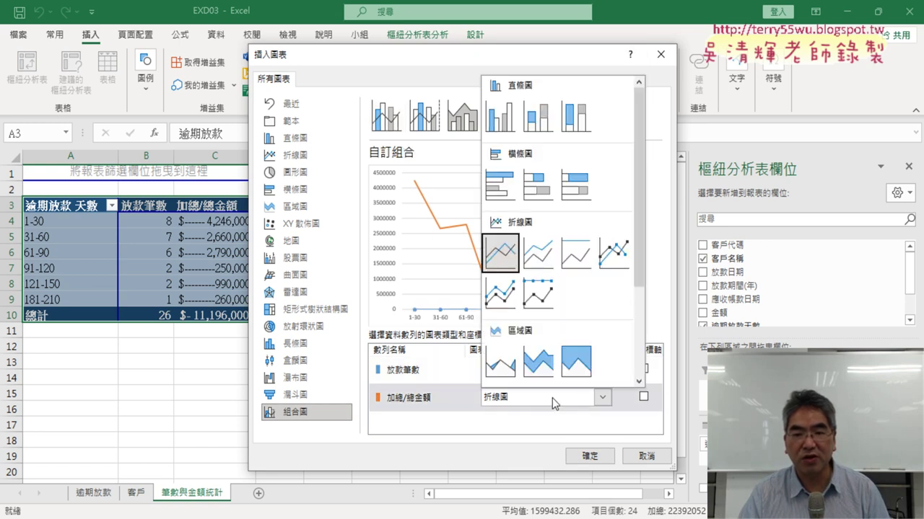
{"action": "left_click", "coordinate": [505, 127]}
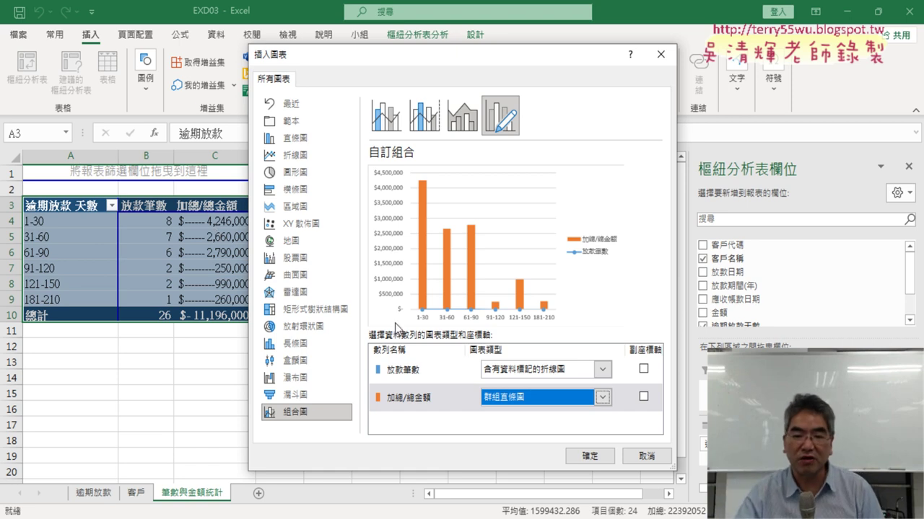
- Plot 放款筆數 on the secondary axis and insert the combo pivot chart
{"action": "left_click", "coordinate": [643, 369]}
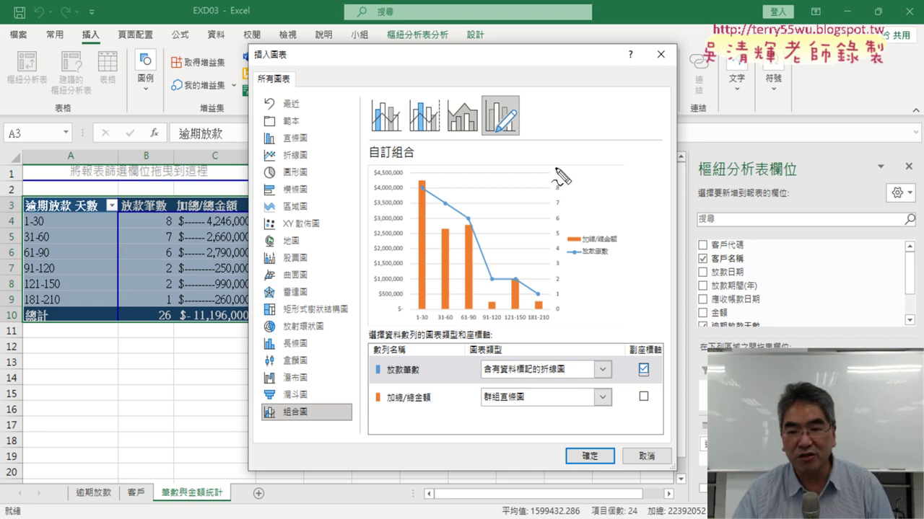
{"action": "left_click_drag", "start_coordinate": [554, 167], "coordinate": [555, 321]}
{"action": "left_click_drag", "start_coordinate": [555, 173], "coordinate": [559, 321]}
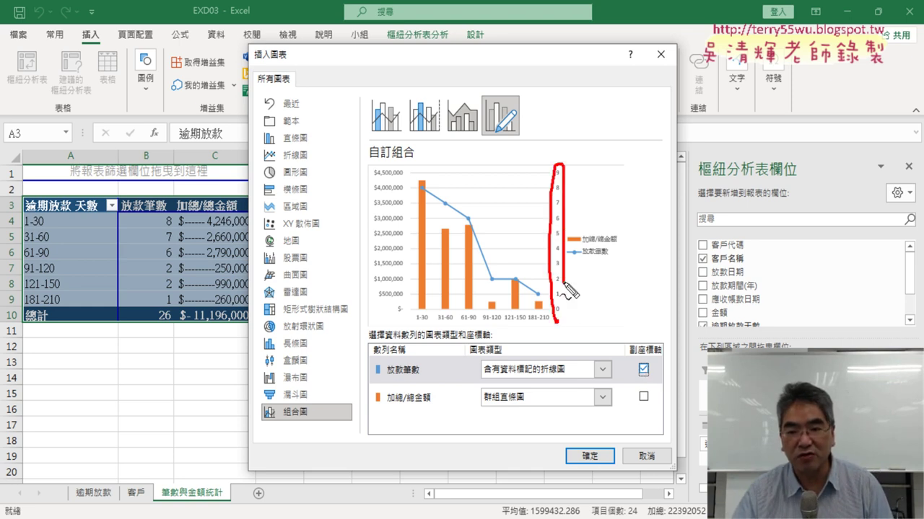
{"action": "mouse_move", "coordinate": [375, 162]}
{"action": "left_mouse_down"}
{"action": "mouse_move", "coordinate": [375, 332]}
{"action": "mouse_move", "coordinate": [417, 169]}
{"action": "mouse_move", "coordinate": [422, 325]}
{"action": "mouse_move", "coordinate": [360, 316]}
{"action": "left_mouse_up"}
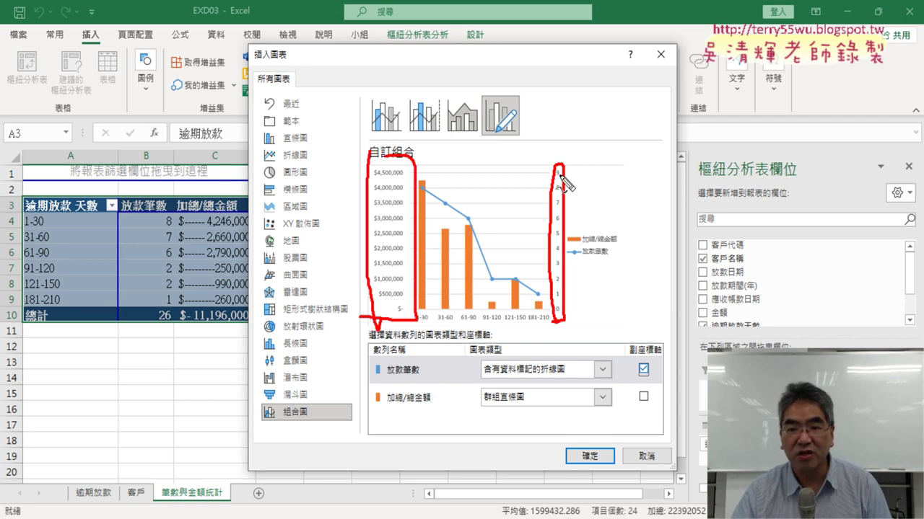
{"action": "left_click_drag", "start_coordinate": [370, 174], "coordinate": [413, 174]}
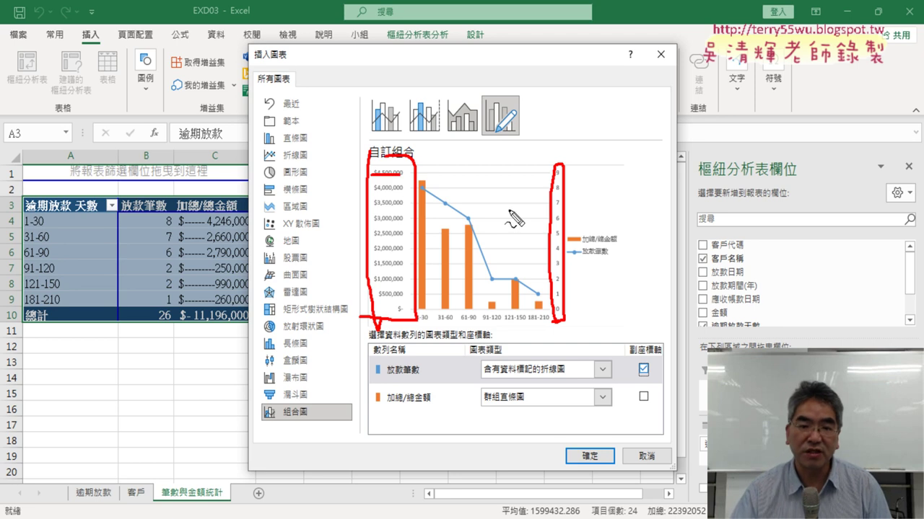
{"action": "key", "text": "Escape"}
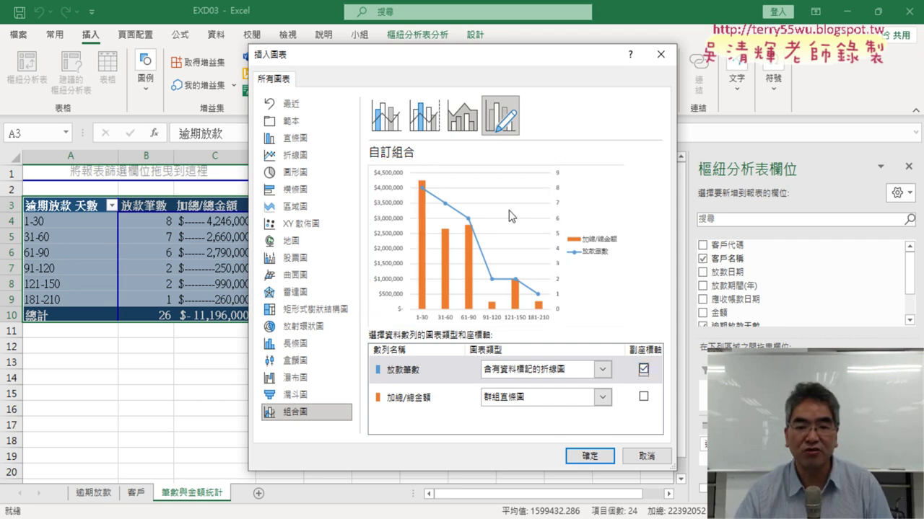
{"action": "left_click", "coordinate": [586, 456]}
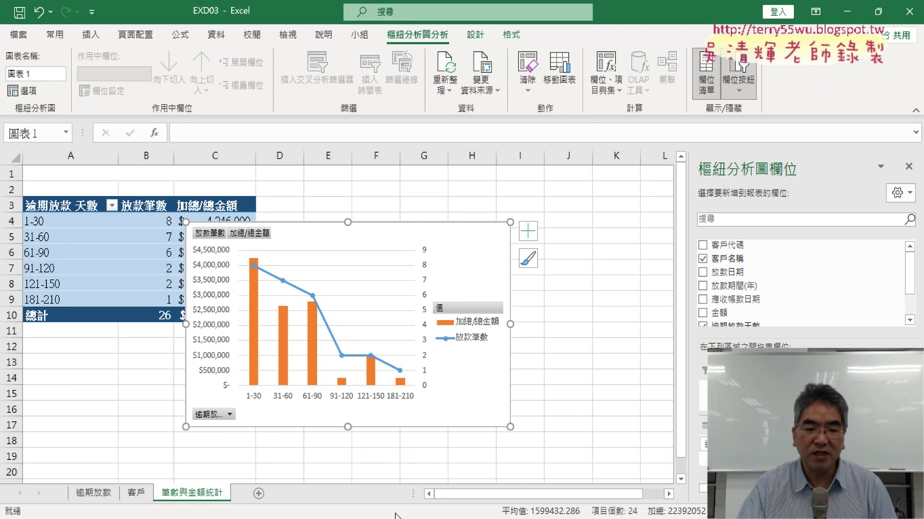
- Apply Chart Style 8 to the pivot chart and compare it against the PDF
{"action": "left_click", "coordinate": [474, 34]}
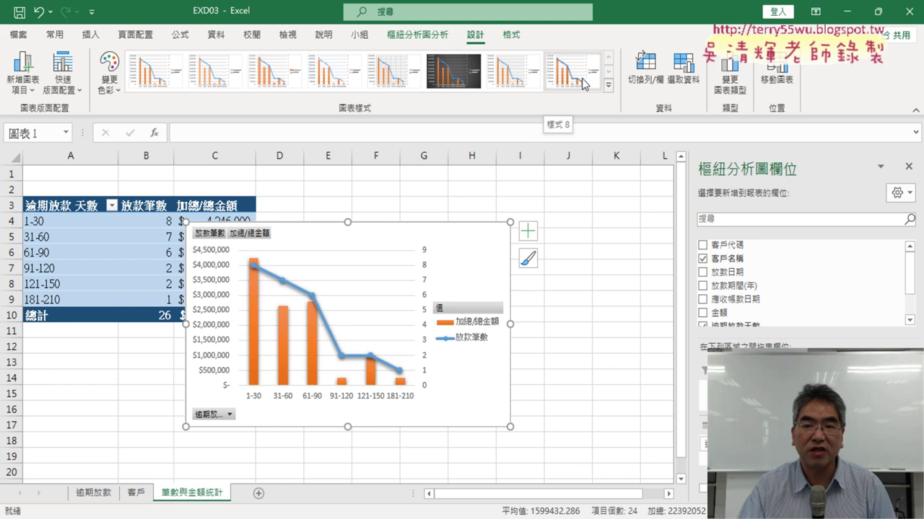
{"action": "left_click", "coordinate": [570, 81]}
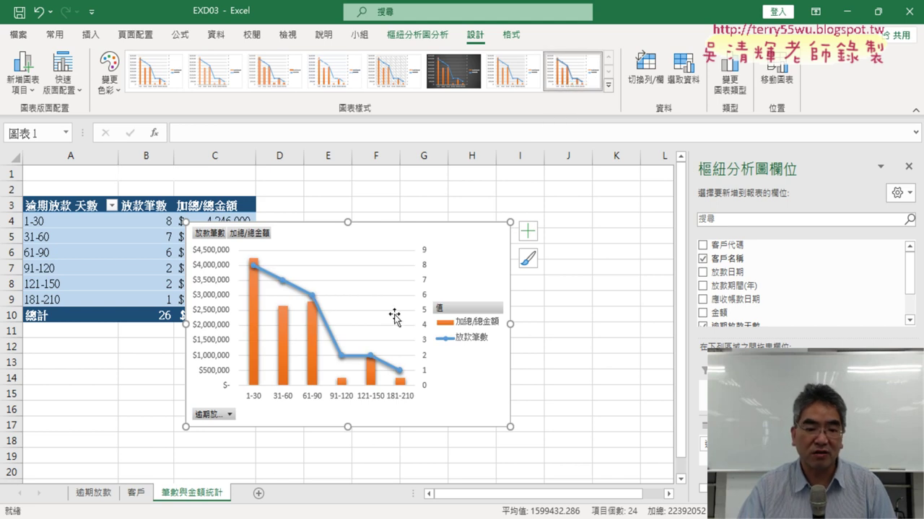
{"action": "key", "text": "alt+Tab"}
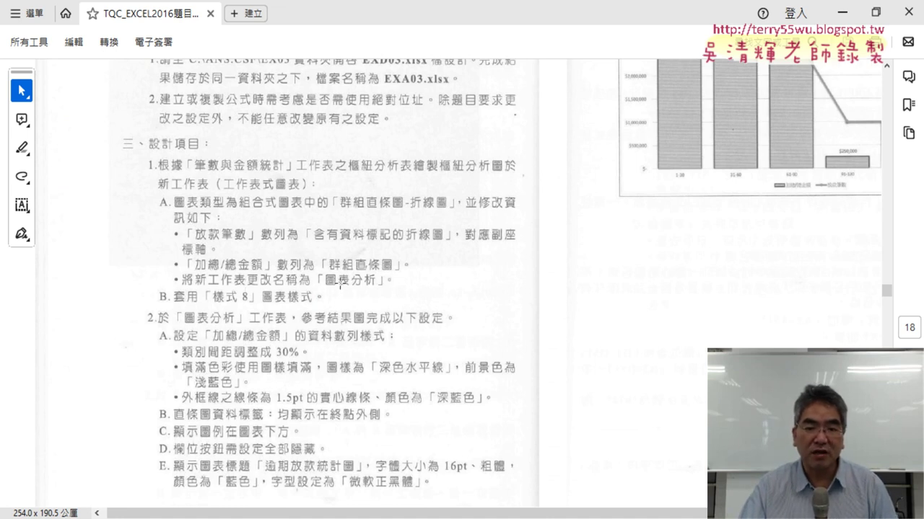
{"action": "left_click", "coordinate": [842, 13]}
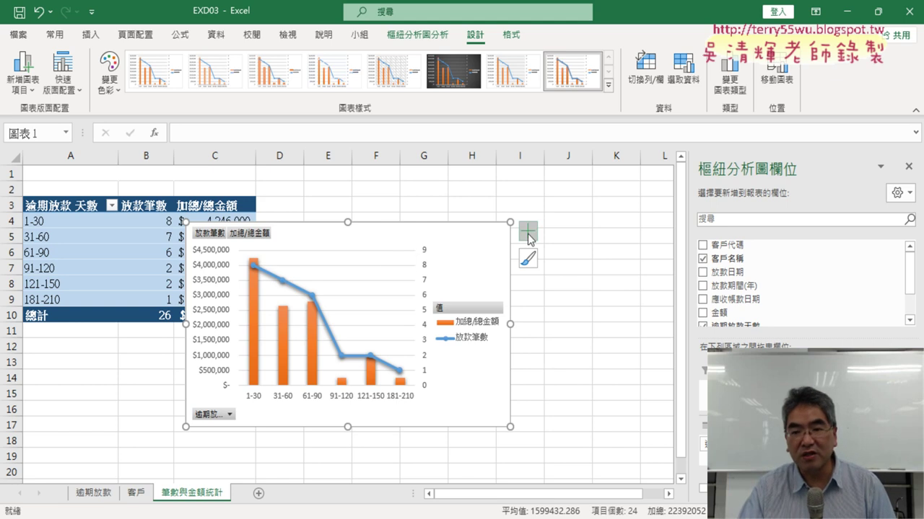
- Add a chart title to the pivot chart, checking the PDF requirements
{"action": "left_click", "coordinate": [530, 239]}
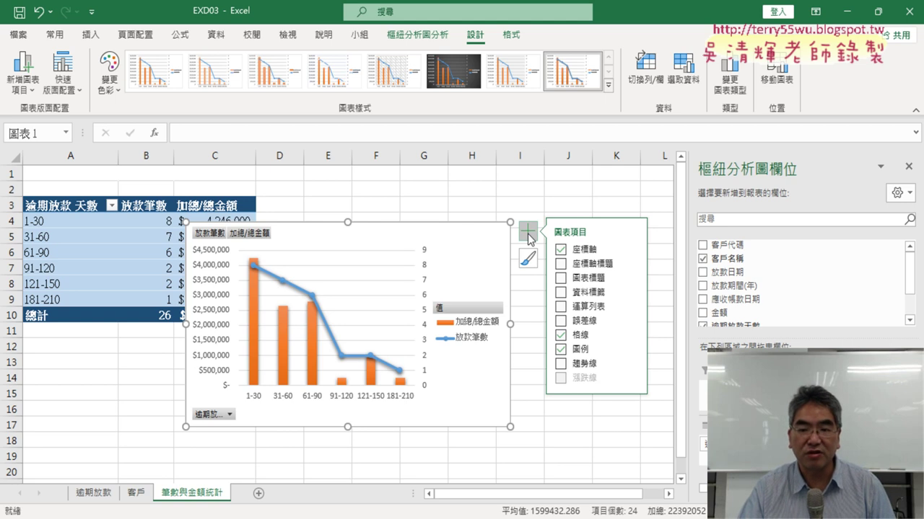
{"action": "left_click", "coordinate": [561, 282]}
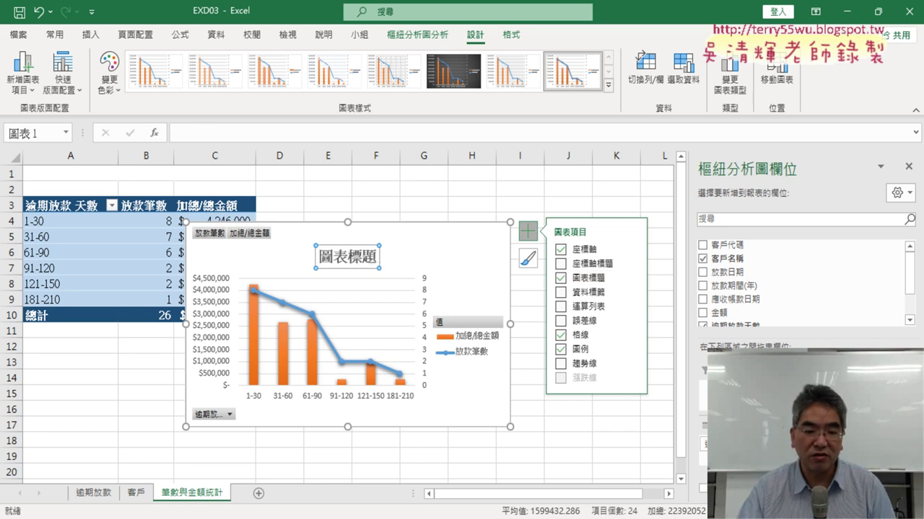
{"action": "key", "text": "alt+Tab"}
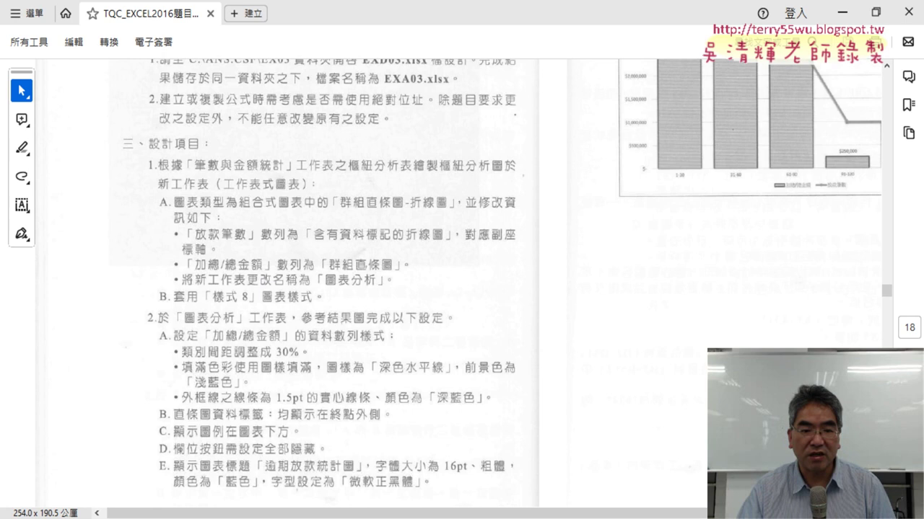
{"action": "left_click", "coordinate": [842, 11]}
- Change the chart title text to 圖表分析 and check it against the PDF
{"action": "left_click_drag", "start_coordinate": [349, 257], "coordinate": [378, 257]}
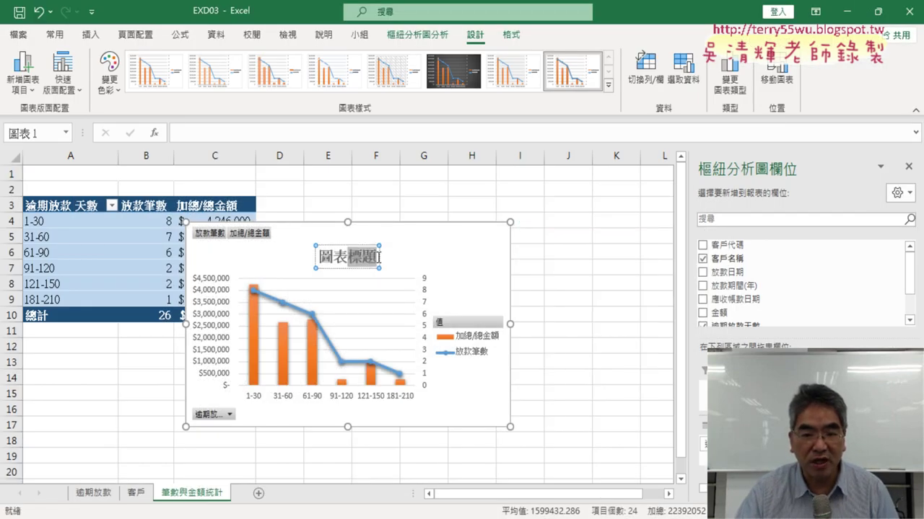
{"action": "type", "text": "ㄈ"}
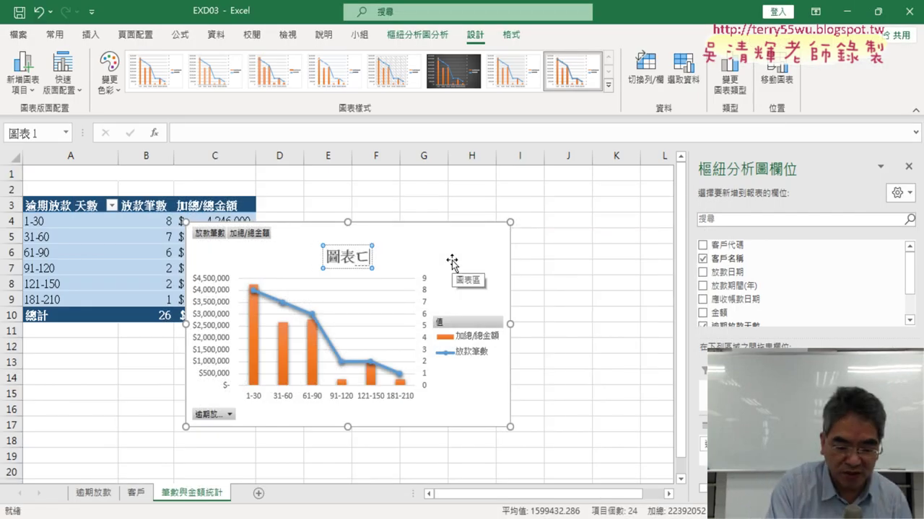
{"action": "type", "text": "分析"}
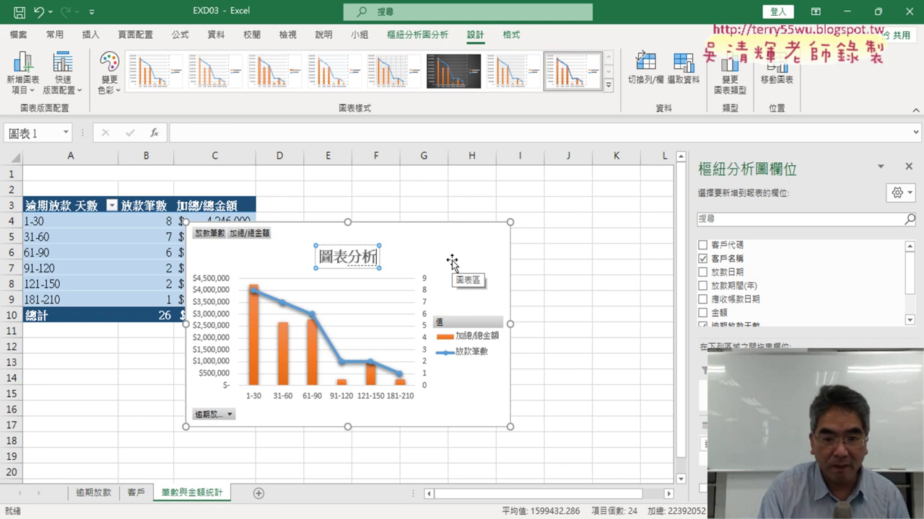
{"action": "key", "text": "Return"}
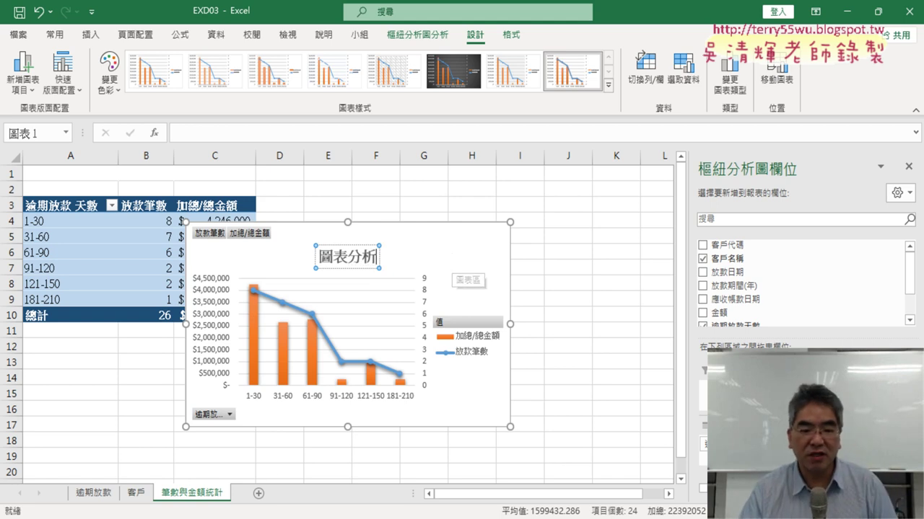
{"action": "key", "text": "alt+Tab"}
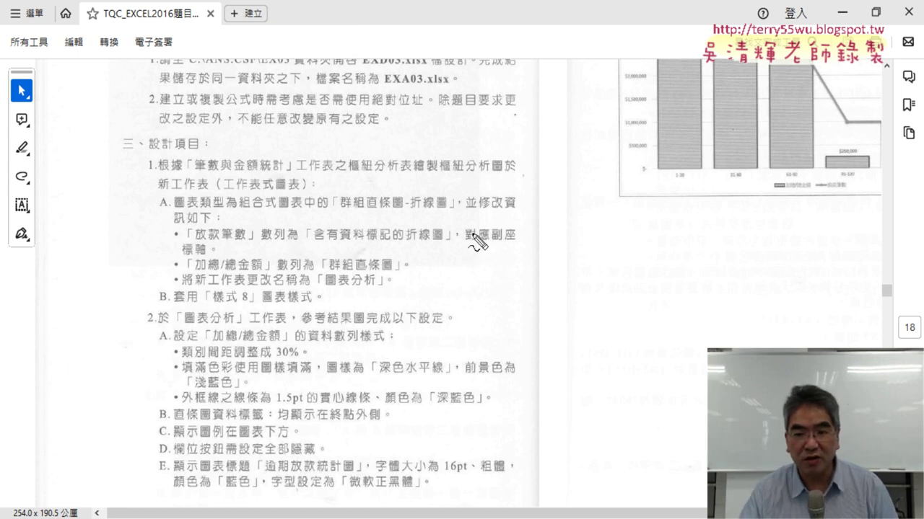
{"action": "left_click_drag", "start_coordinate": [493, 238], "coordinate": [513, 239]}
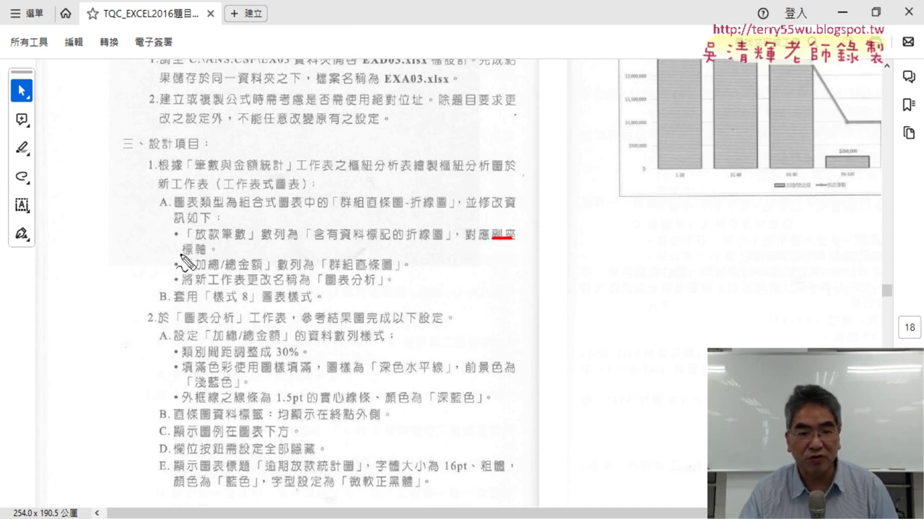
{"action": "left_click_drag", "start_coordinate": [182, 254], "coordinate": [234, 239]}
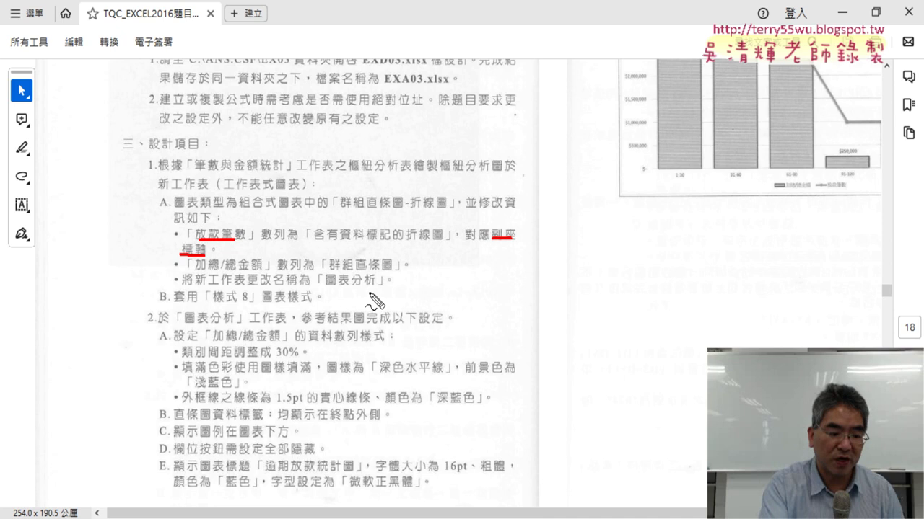
{"action": "key", "text": "Escape"}
- Open Move Chart for the pivot chart and choose New sheet (Chart1)
{"action": "left_click", "coordinate": [842, 12]}
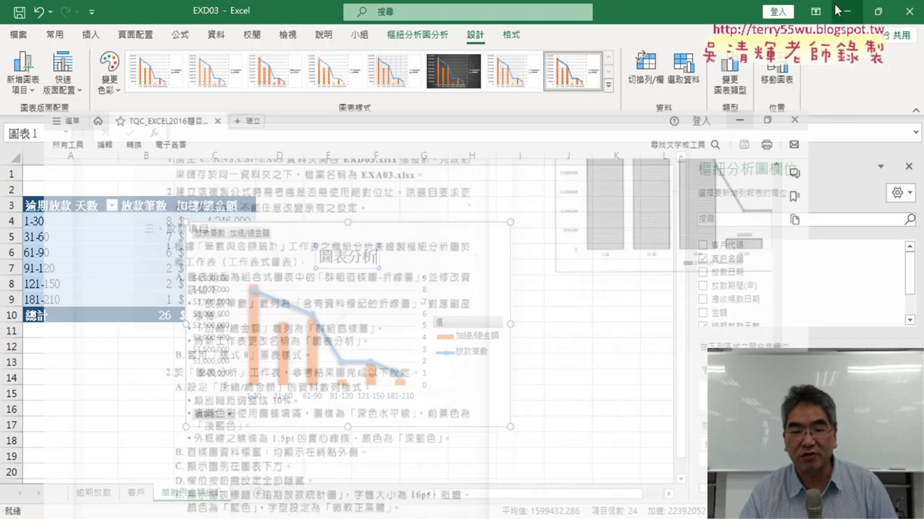
{"action": "right_click", "coordinate": [462, 239]}
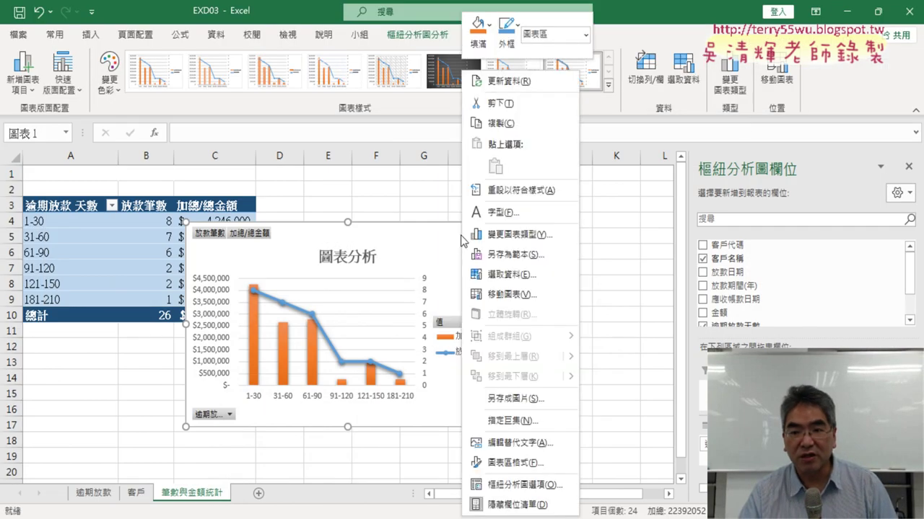
{"action": "left_click", "coordinate": [538, 296]}
{"action": "left_click", "coordinate": [465, 269]}
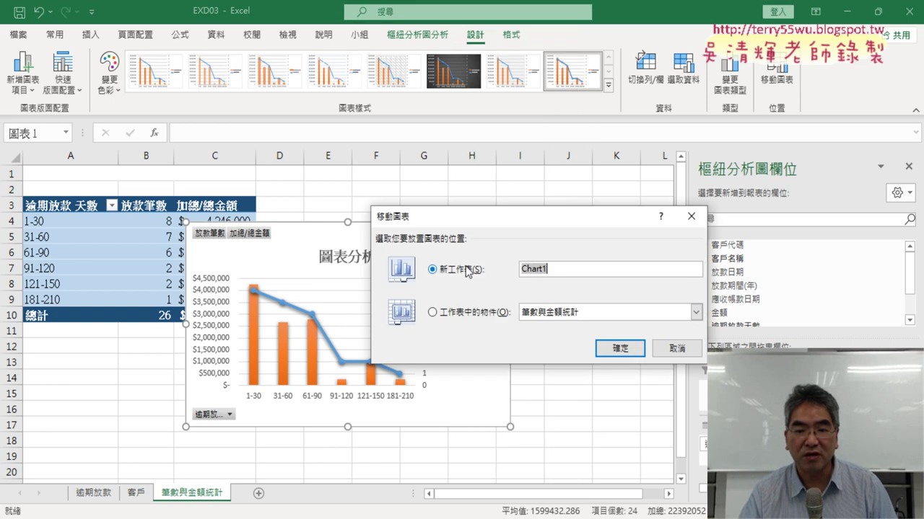
{"action": "key", "text": "alt+Tab"}
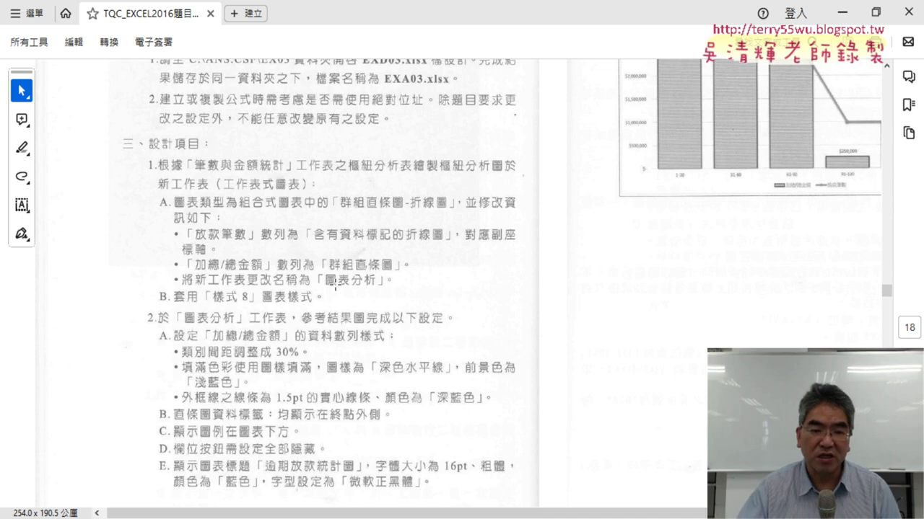
- Cancel the move, copy the title text 圖表分析, and remove the chart title
{"action": "left_click", "coordinate": [842, 12]}
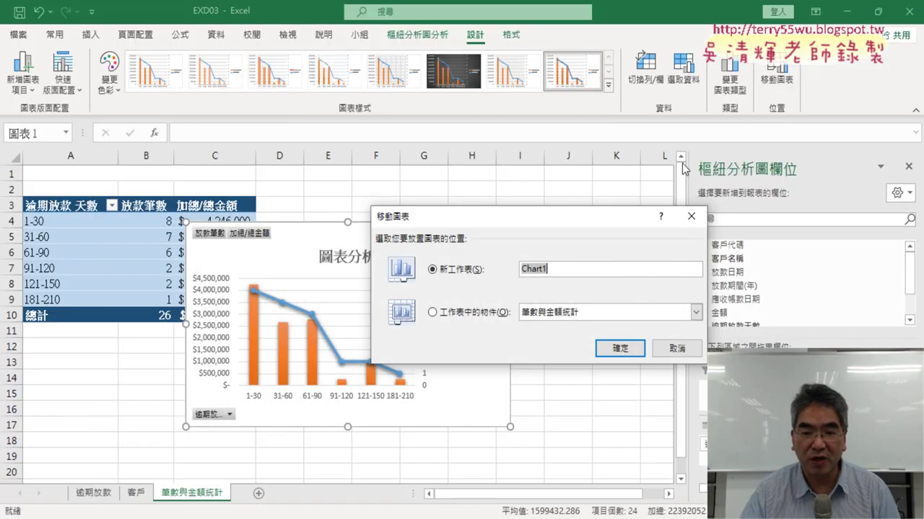
{"action": "left_click", "coordinate": [677, 349]}
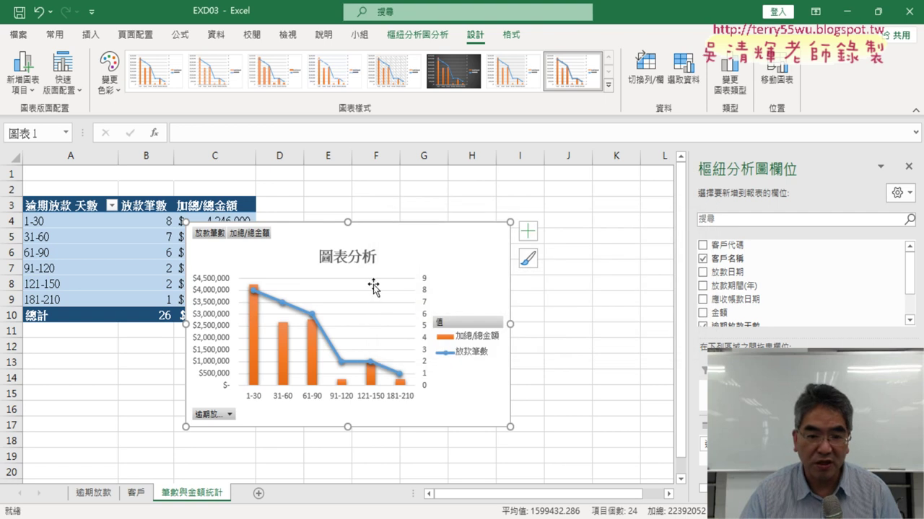
{"action": "left_click", "coordinate": [341, 261]}
{"action": "left_click_drag", "start_coordinate": [318, 257], "coordinate": [379, 261]}
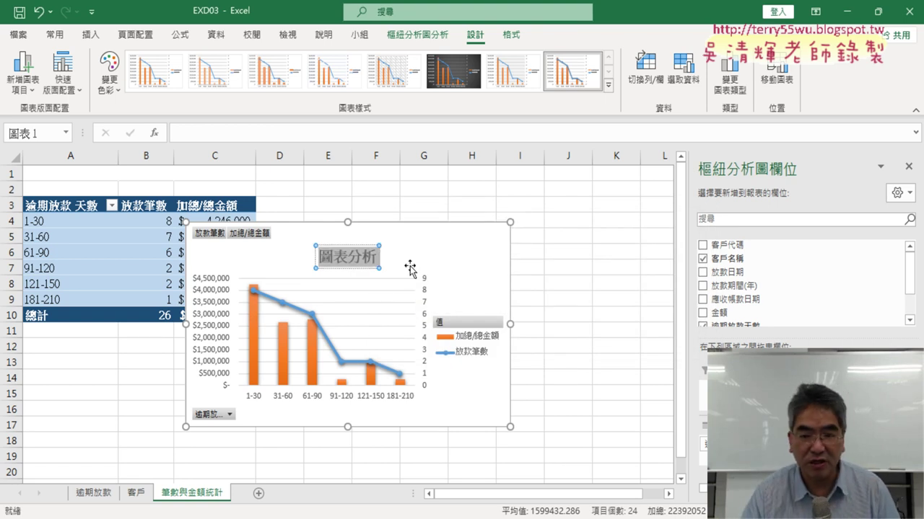
{"action": "left_click", "coordinate": [476, 256]}
{"action": "left_click", "coordinate": [529, 235]}
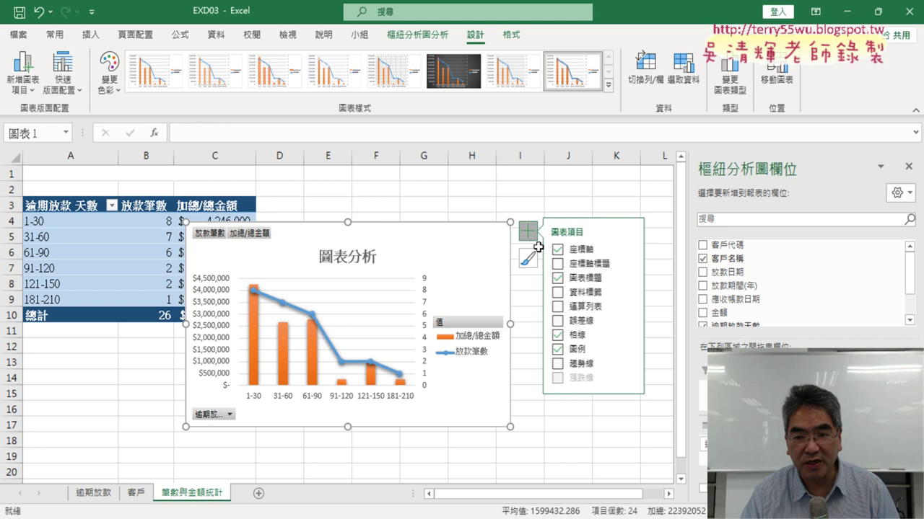
{"action": "left_click", "coordinate": [557, 277]}
- Move the pivot chart to a new sheet named 圖表分析
{"action": "right_click", "coordinate": [458, 241]}
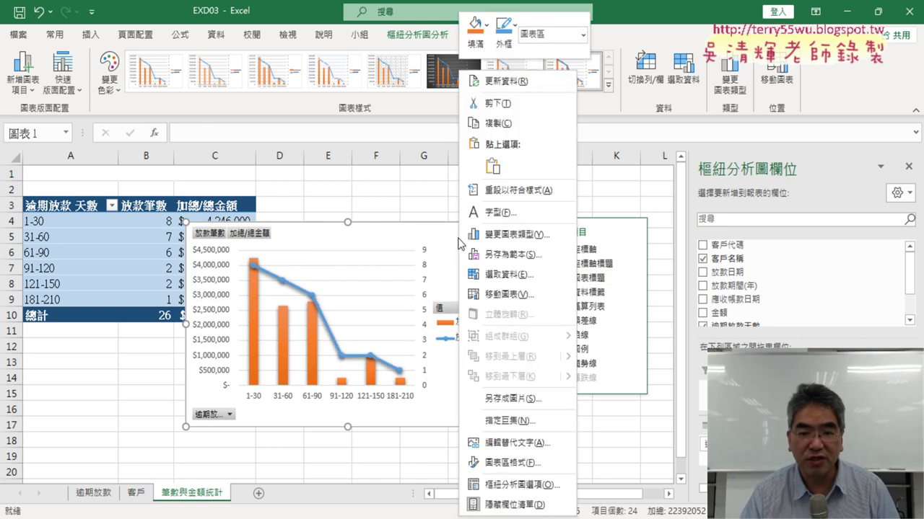
{"action": "left_click", "coordinate": [523, 296]}
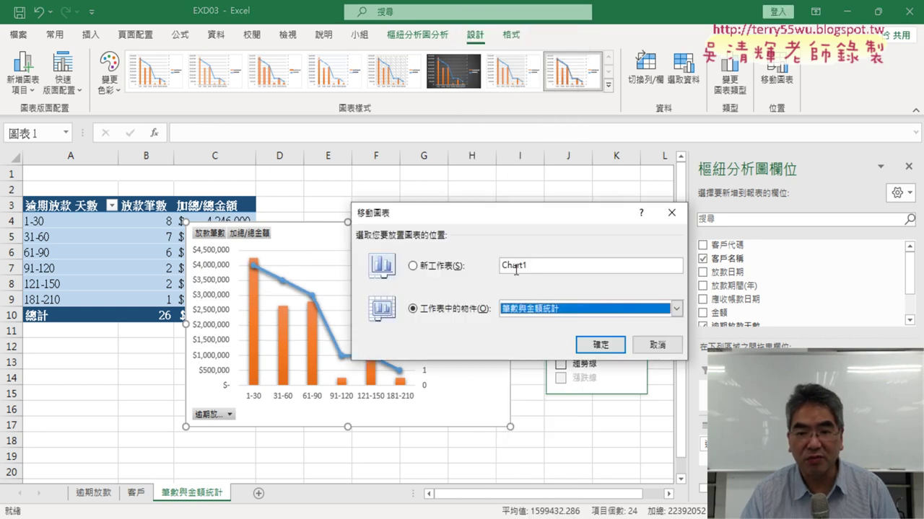
{"action": "left_click", "coordinate": [461, 267]}
{"action": "left_click", "coordinate": [537, 265]}
{"action": "left_click", "coordinate": [441, 263]}
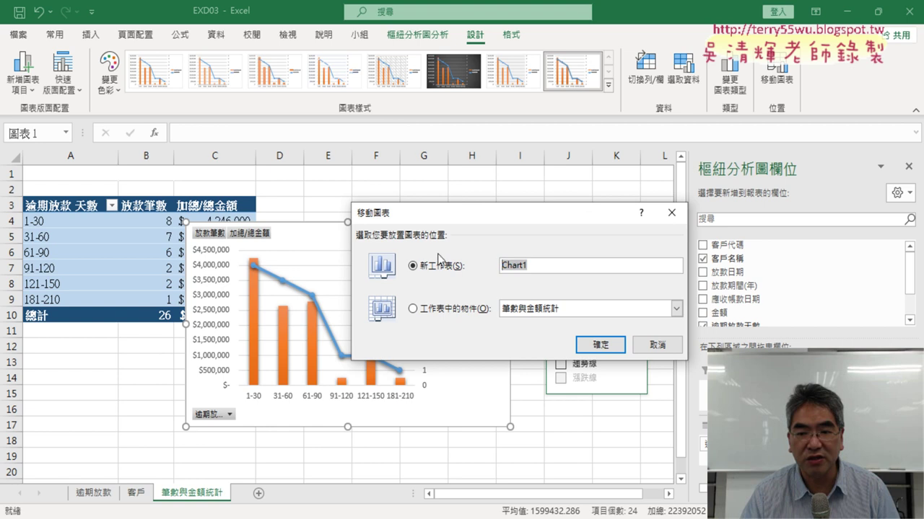
{"action": "right_click", "coordinate": [513, 265]}
{"action": "left_click", "coordinate": [542, 306]}
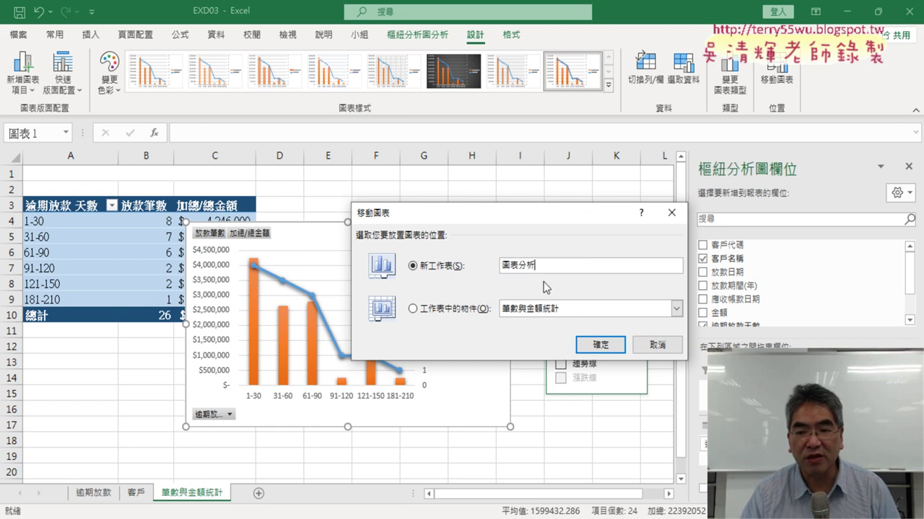
{"action": "left_click", "coordinate": [600, 344]}
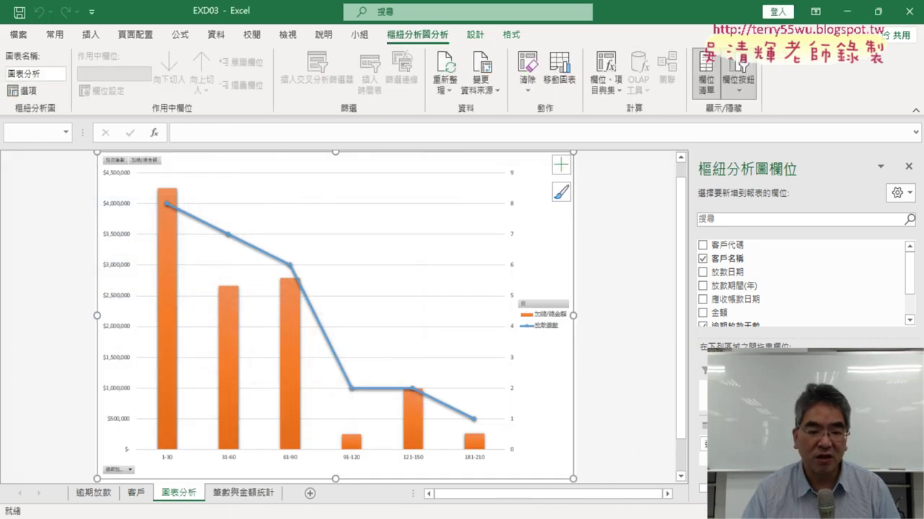
{"action": "key", "text": "alt+Tab"}
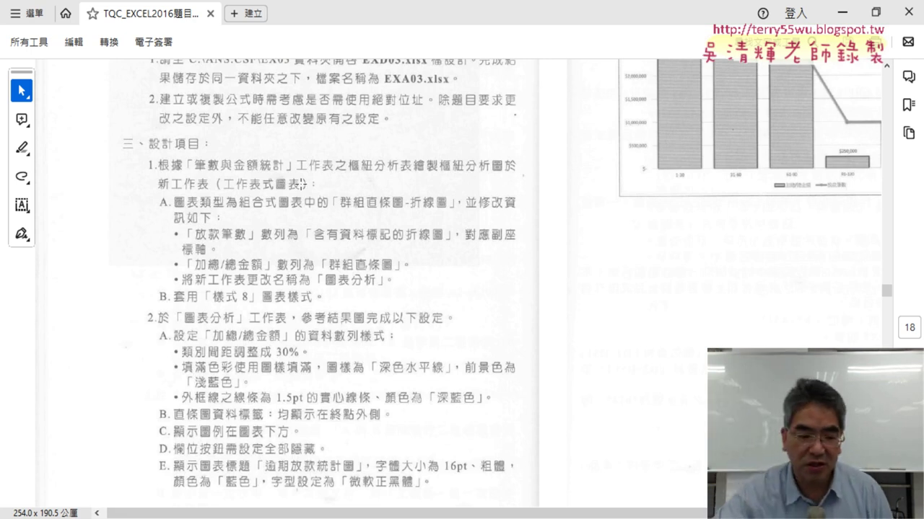
- Scroll through the exam instructions, then minimize Acrobat and the browser to return to Excel
{"action": "scroll", "coordinate": [302, 184], "scroll_direction": "down", "scroll_amount": 2}
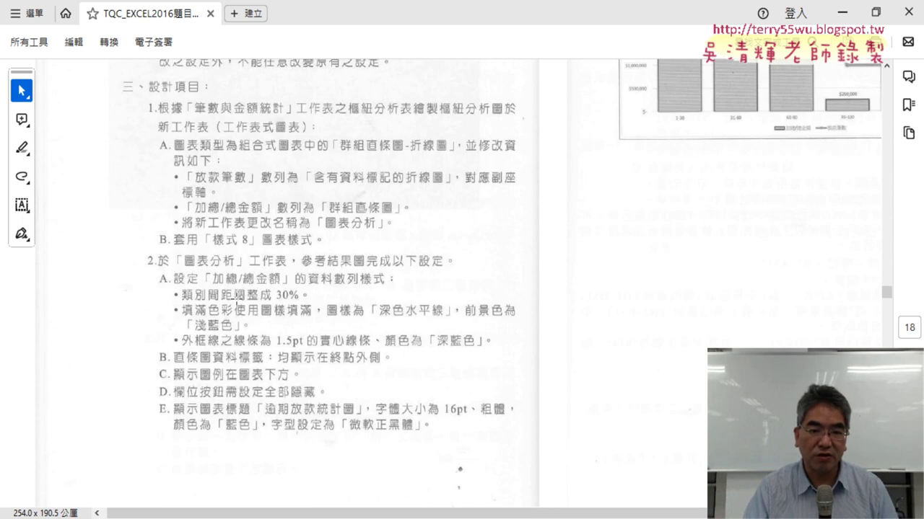
{"action": "scroll", "coordinate": [677, 154], "scroll_direction": "up", "scroll_amount": 1}
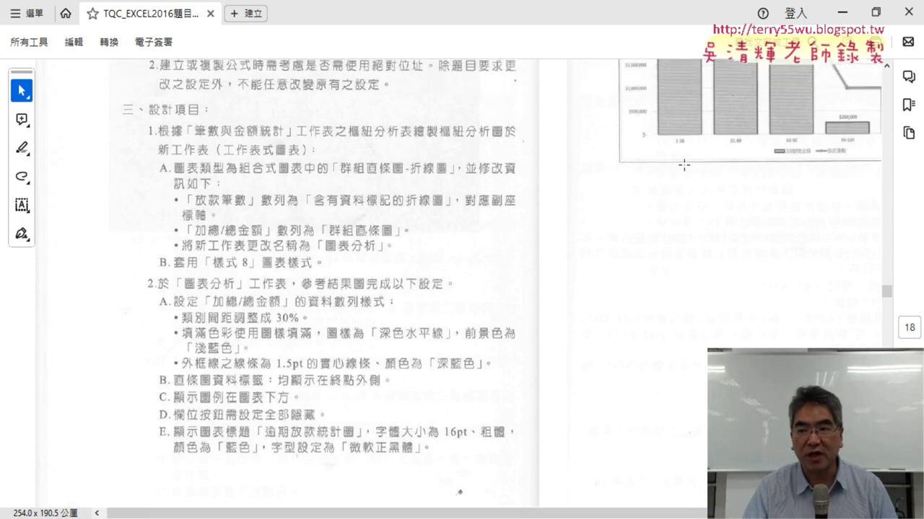
{"action": "scroll", "coordinate": [678, 153], "scroll_direction": "up", "scroll_amount": 2}
{"action": "scroll", "coordinate": [685, 152], "scroll_direction": "up", "scroll_amount": 1}
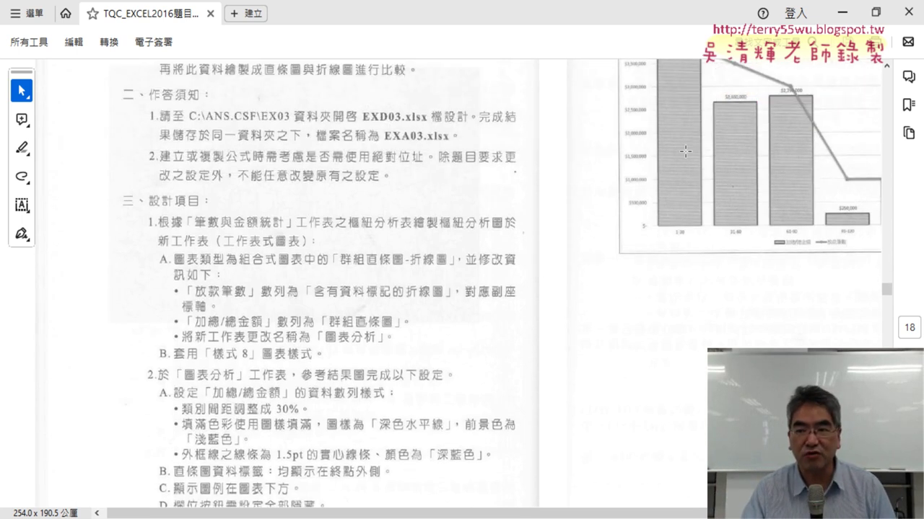
{"action": "left_click", "coordinate": [841, 13]}
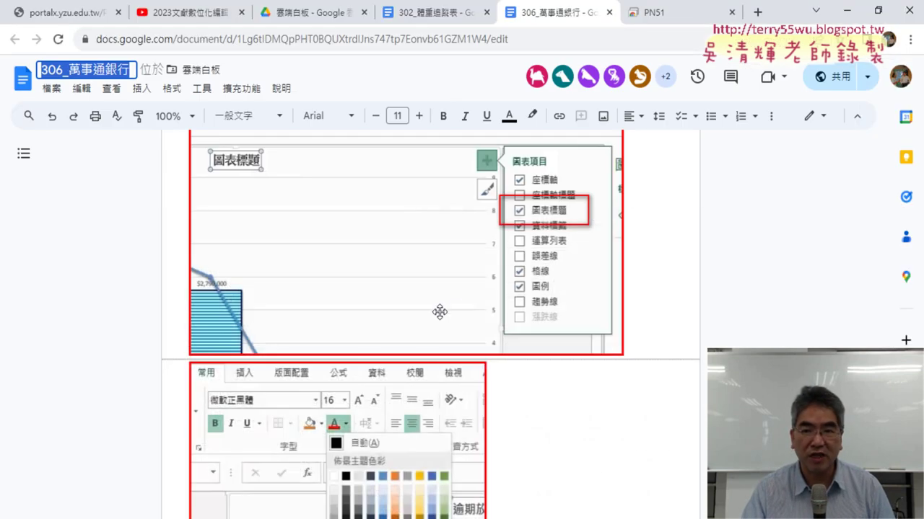
{"action": "left_click", "coordinate": [838, 13]}
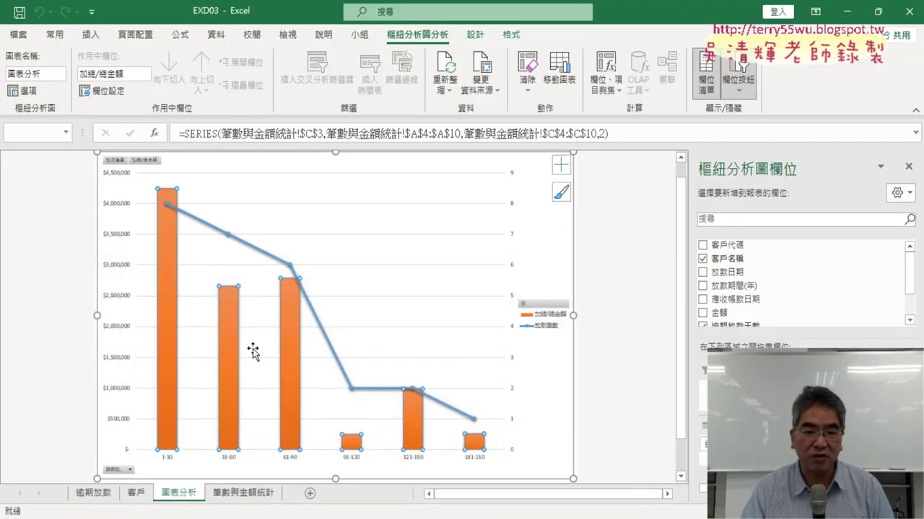
- Set the 加總/總金額 column series gap width to 30%, then check the PDF
{"action": "left_click", "coordinate": [63, 296]}
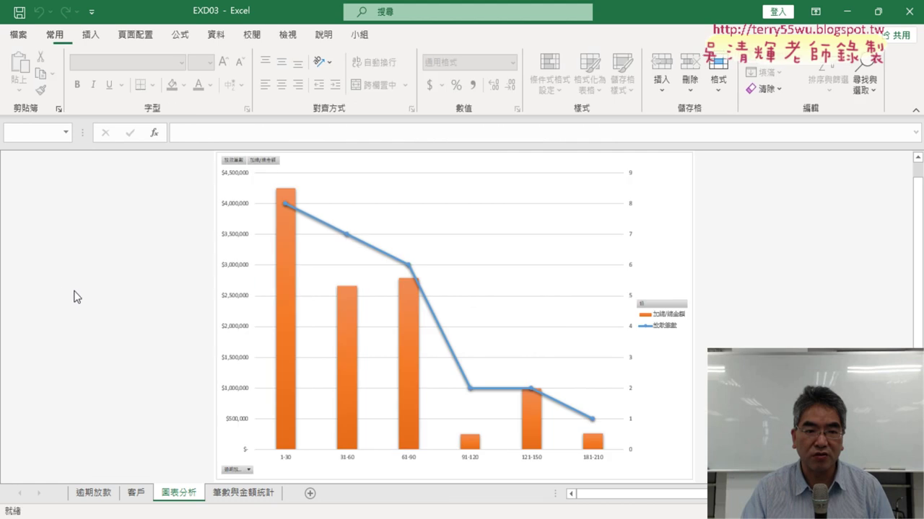
{"action": "left_click", "coordinate": [285, 292]}
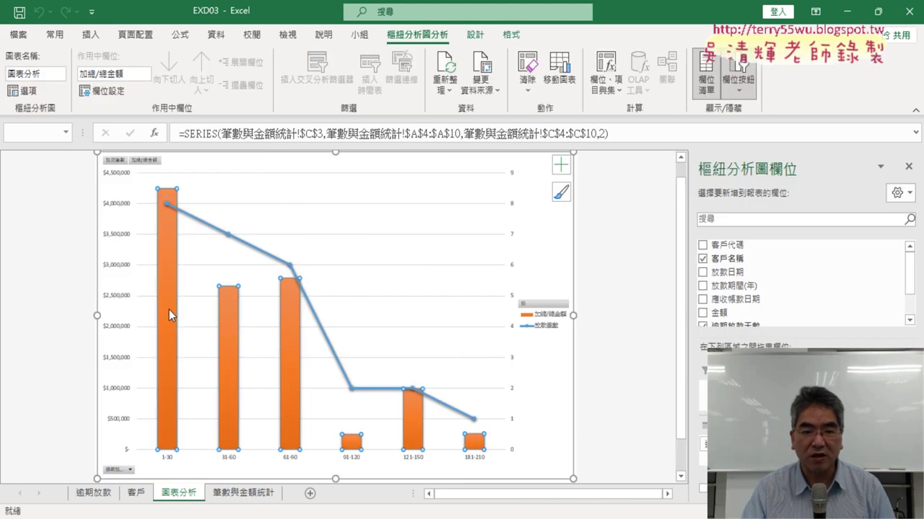
{"action": "right_click", "coordinate": [168, 275]}
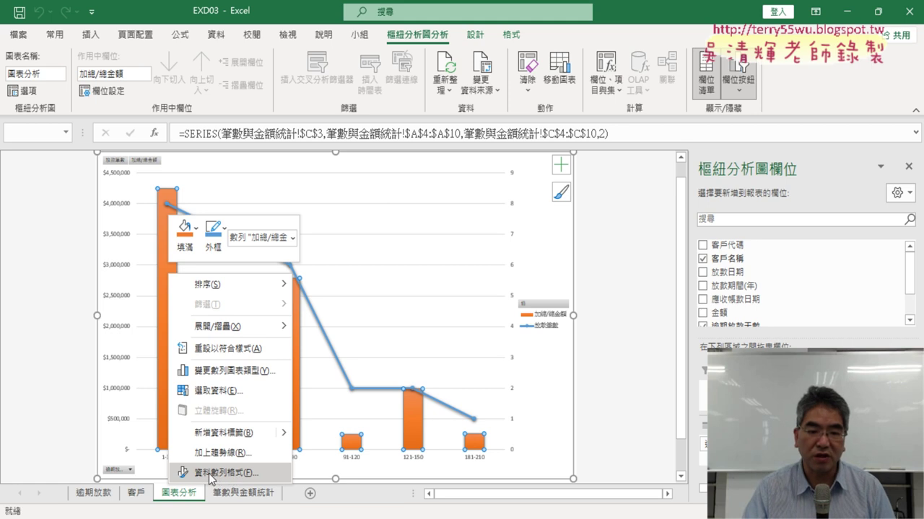
{"action": "left_click", "coordinate": [220, 475]}
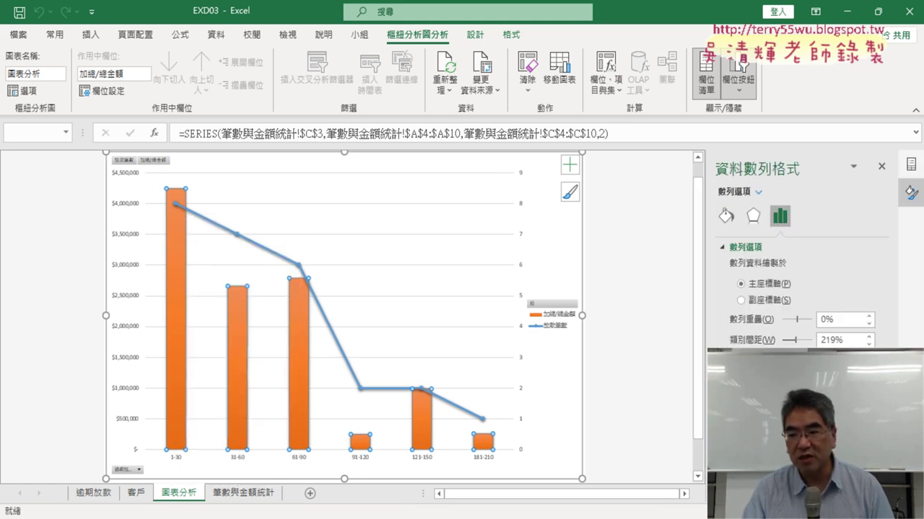
{"action": "double_click", "coordinate": [832, 340]}
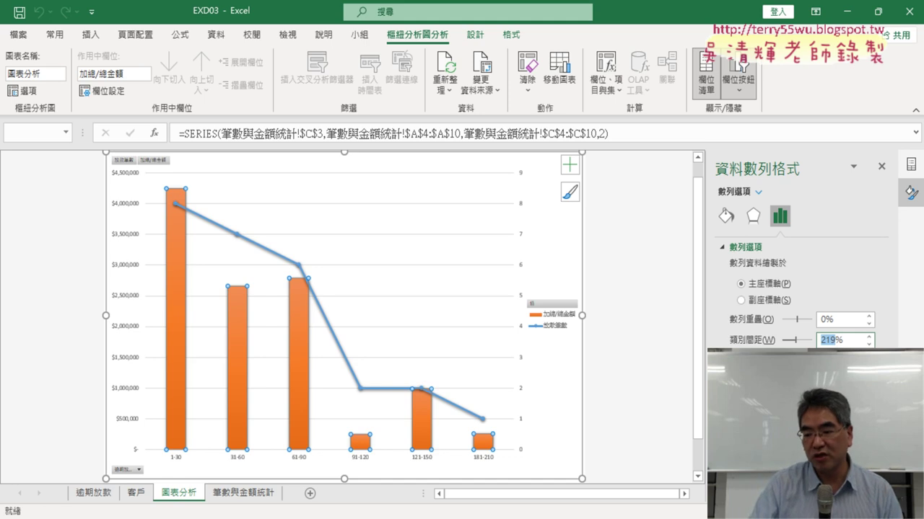
{"action": "type", "text": "30"}
{"action": "key", "text": "Return"}
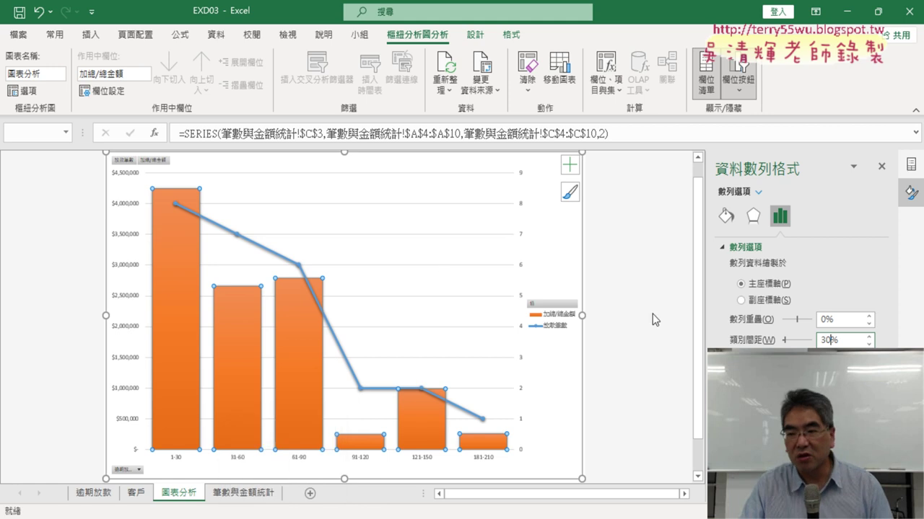
{"action": "left_click", "coordinate": [191, 517]}
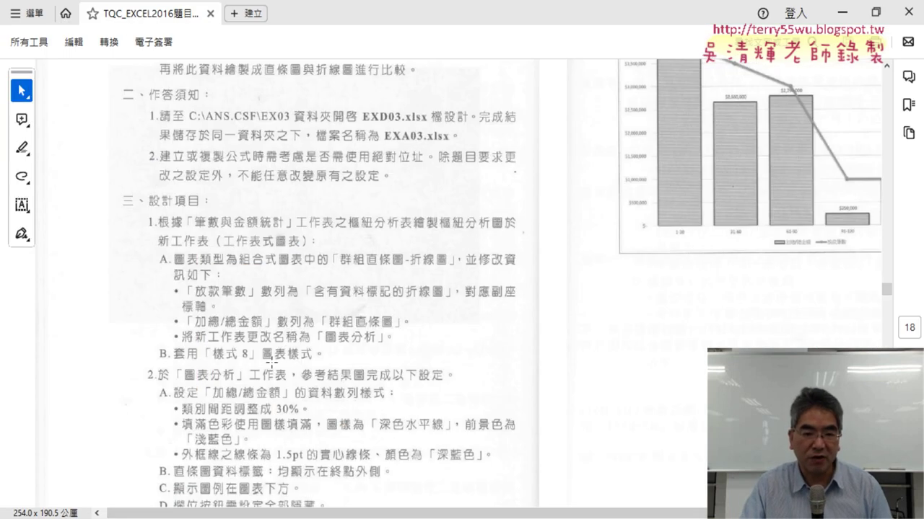
- Scroll the instructions PDF down to items C–E, then go back to Excel
{"action": "scroll", "coordinate": [269, 364], "scroll_direction": "down", "scroll_amount": 1}
{"action": "scroll", "coordinate": [275, 354], "scroll_direction": "down", "scroll_amount": 3}
{"action": "scroll", "coordinate": [284, 334], "scroll_direction": "down", "scroll_amount": 1}
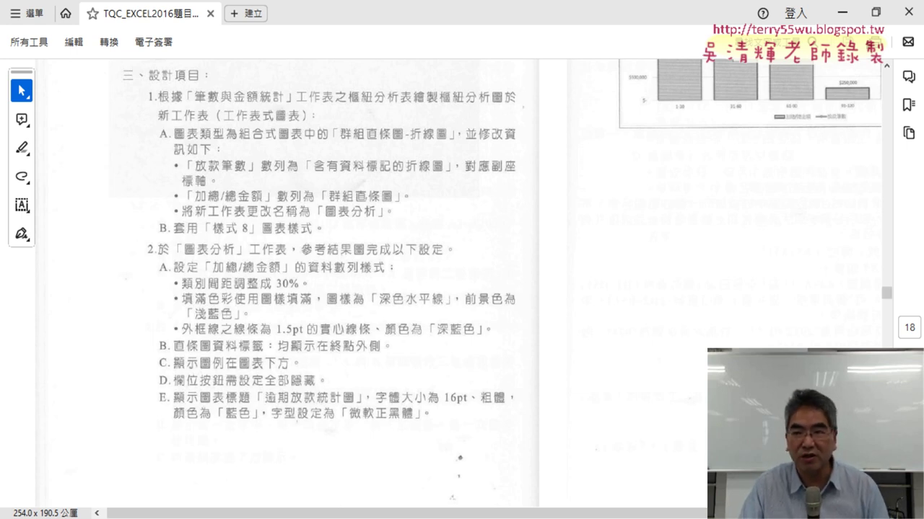
{"action": "key", "text": "alt+Tab"}
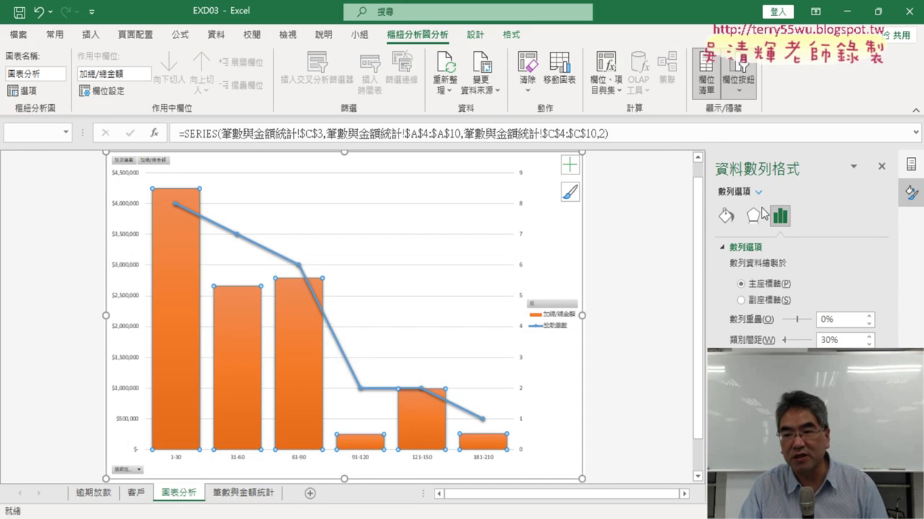
- Give the 加總/總金額 columns a Dark Horizontal pattern fill
{"action": "left_click", "coordinate": [725, 217]}
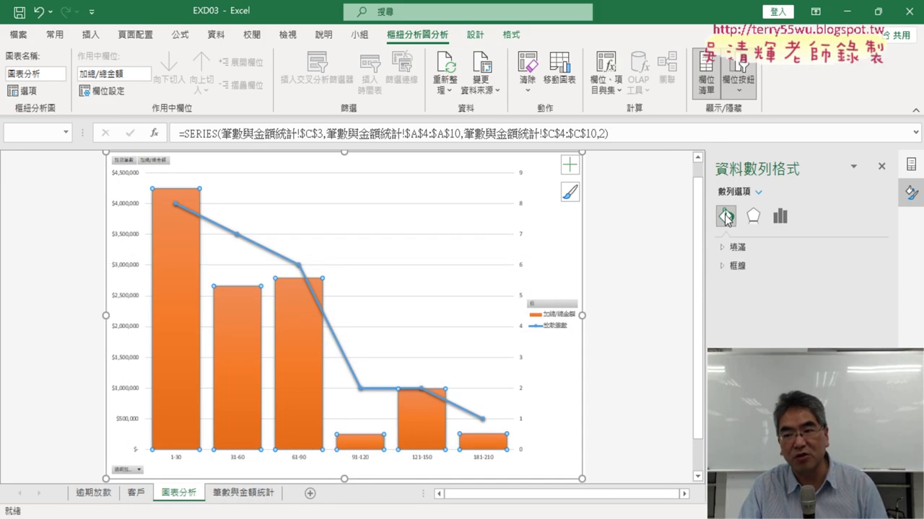
{"action": "left_click", "coordinate": [722, 249]}
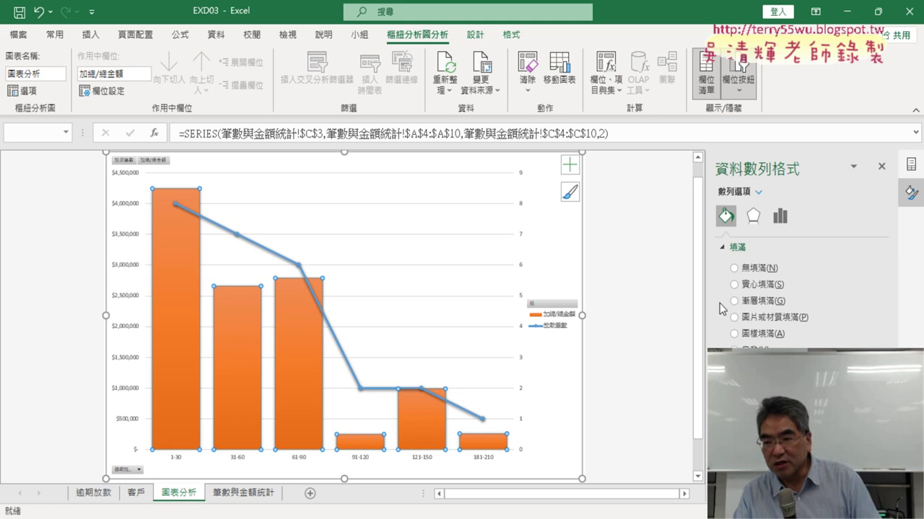
{"action": "left_click", "coordinate": [735, 334]}
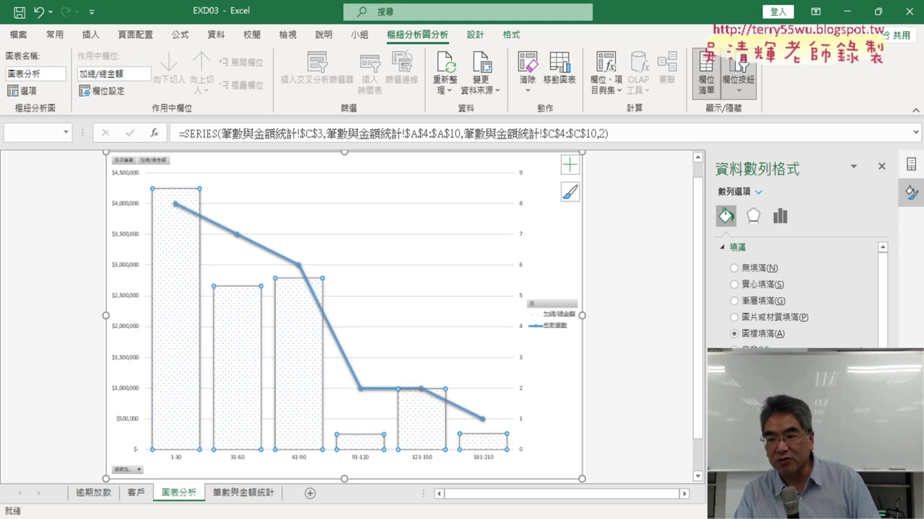
{"action": "scroll", "coordinate": [736, 333], "scroll_direction": "down", "scroll_amount": 3}
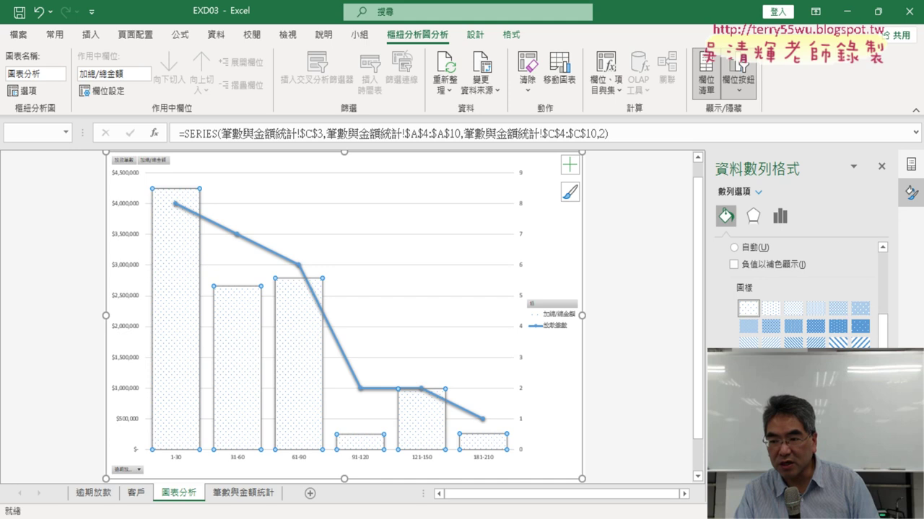
{"action": "left_click", "coordinate": [771, 360]}
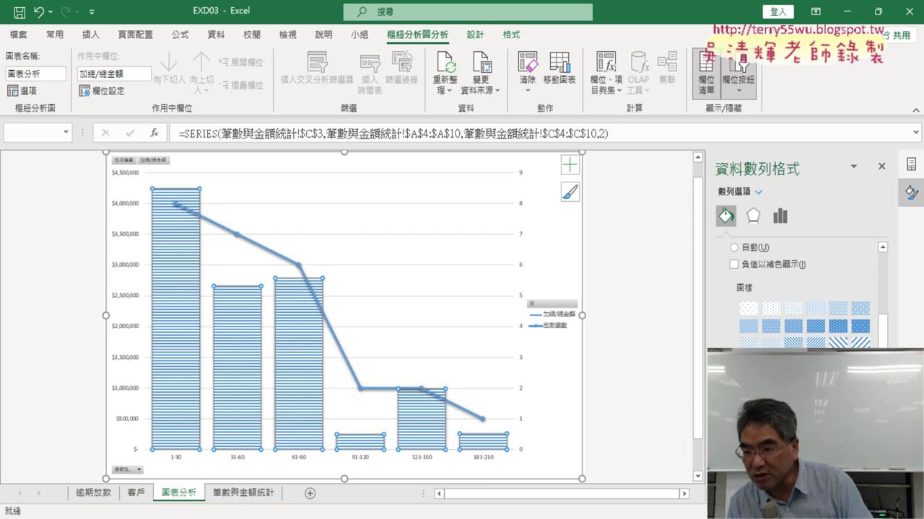
{"action": "key", "text": "alt+Tab"}
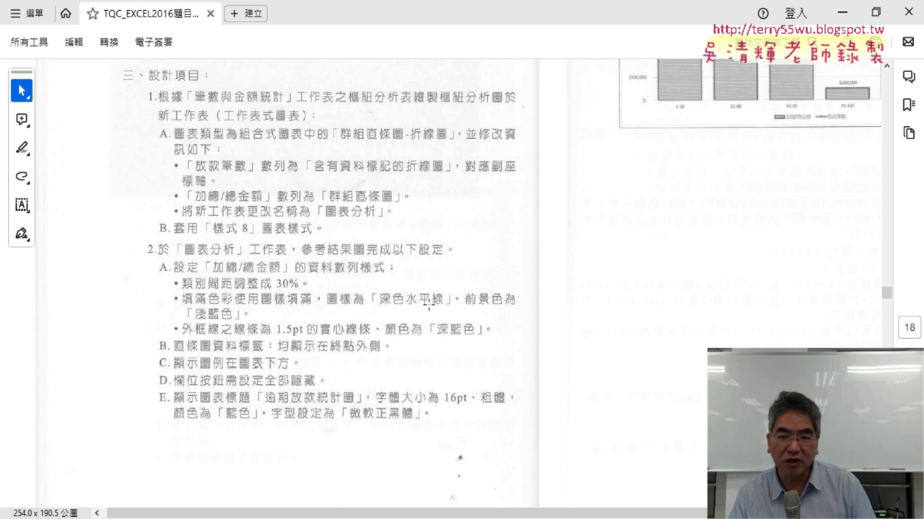
{"action": "left_click", "coordinate": [842, 12]}
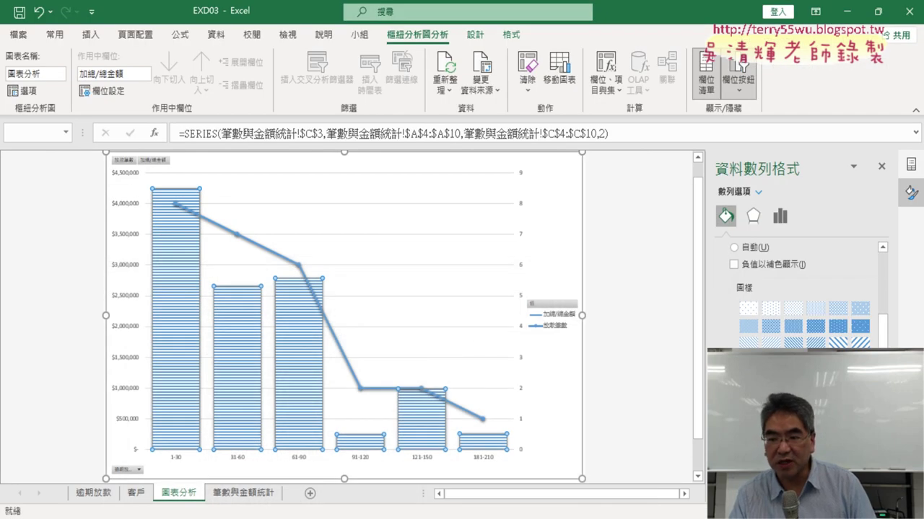
- Change the column pattern's foreground colour to light blue
{"action": "left_click", "coordinate": [837, 383]}
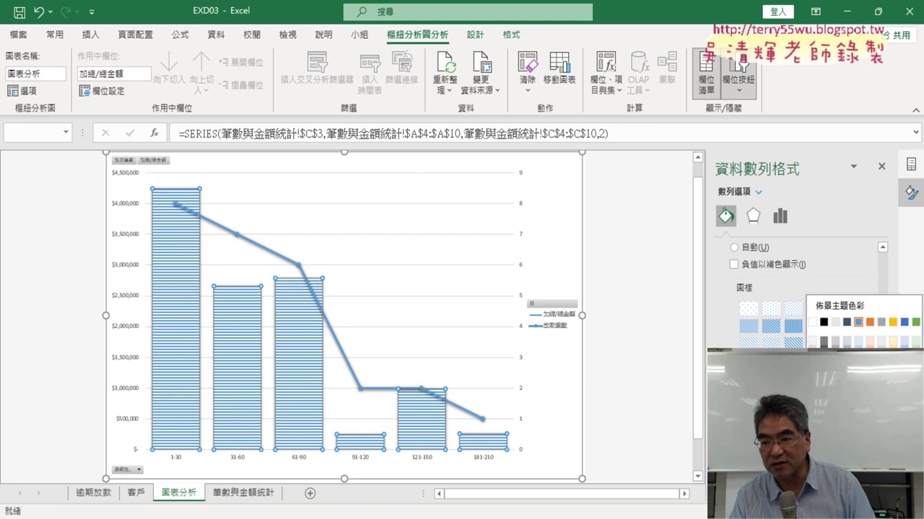
{"action": "left_click", "coordinate": [881, 422]}
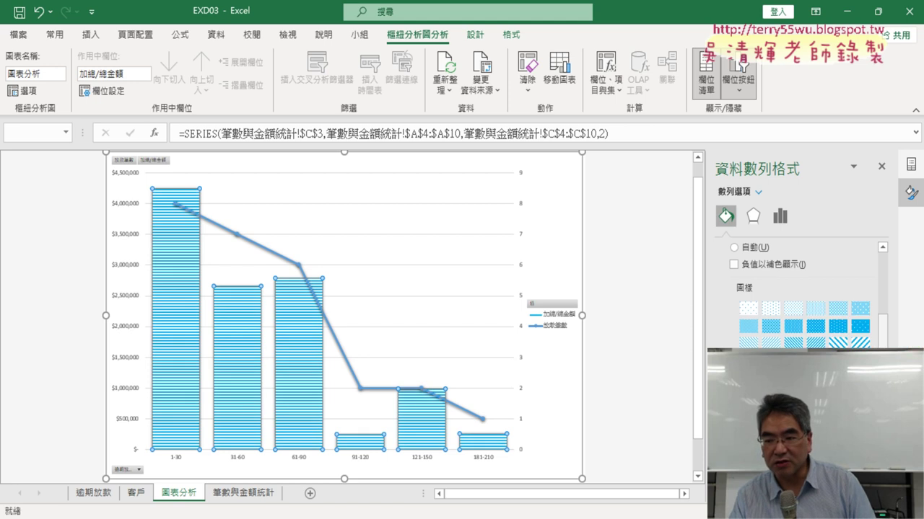
{"action": "scroll", "coordinate": [801, 303], "scroll_direction": "down", "scroll_amount": 1}
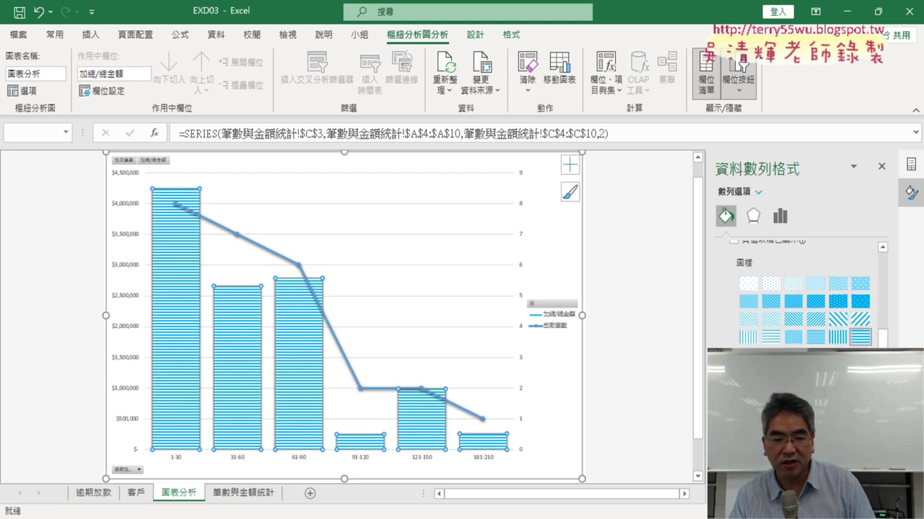
{"action": "key", "text": "alt+Tab"}
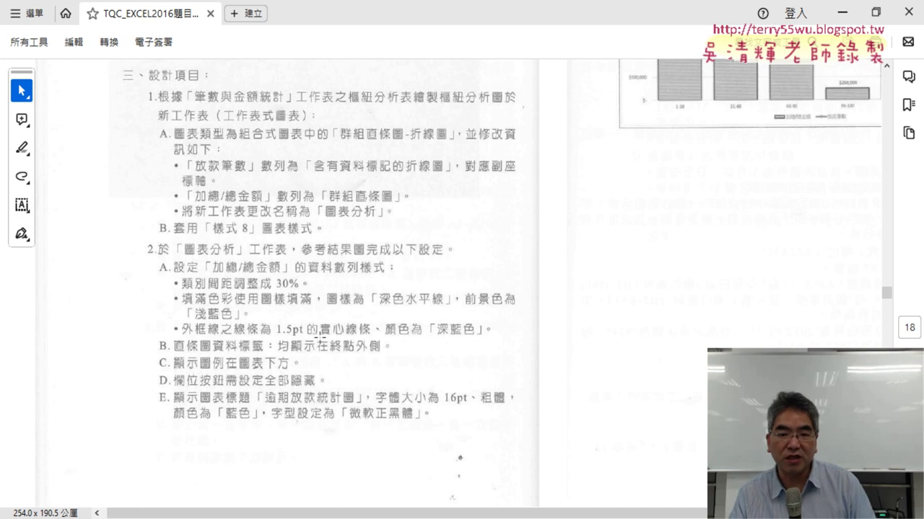
- Give the 加總/總金額 columns a solid Dark Blue border line
{"action": "left_click", "coordinate": [842, 13]}
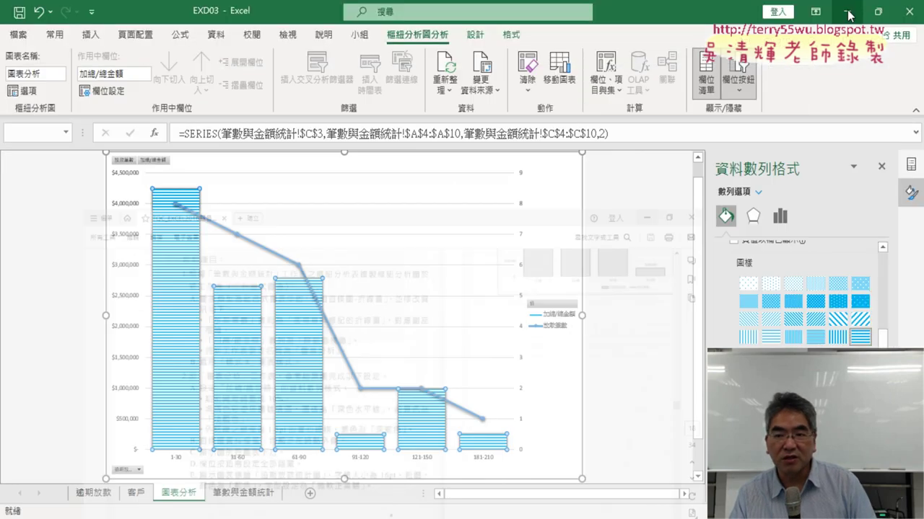
{"action": "scroll", "coordinate": [739, 254], "scroll_direction": "up", "scroll_amount": 3}
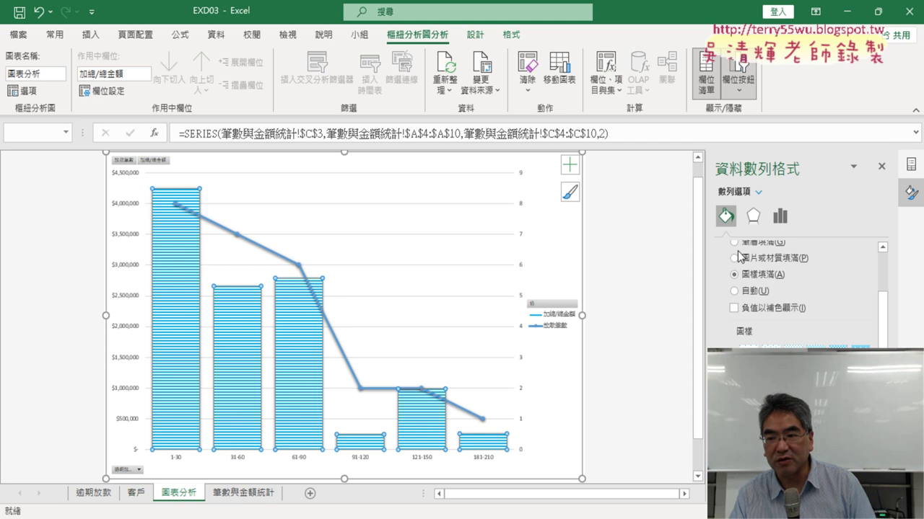
{"action": "scroll", "coordinate": [740, 254], "scroll_direction": "up", "scroll_amount": 2}
{"action": "left_click", "coordinate": [723, 249]}
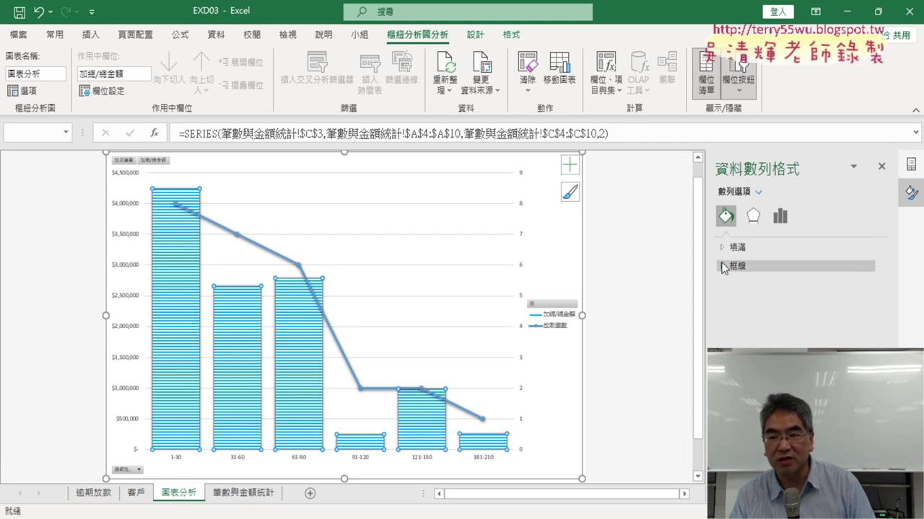
{"action": "left_click", "coordinate": [723, 267]}
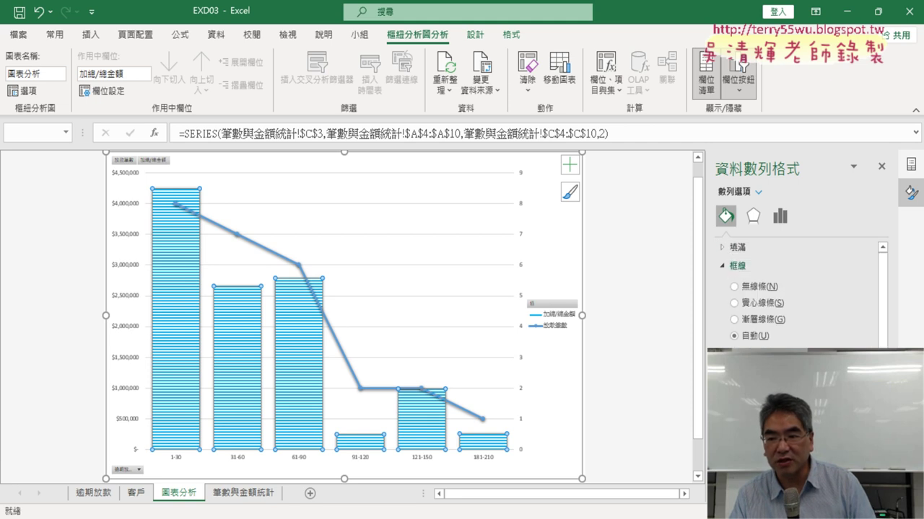
{"action": "left_click", "coordinate": [869, 358]}
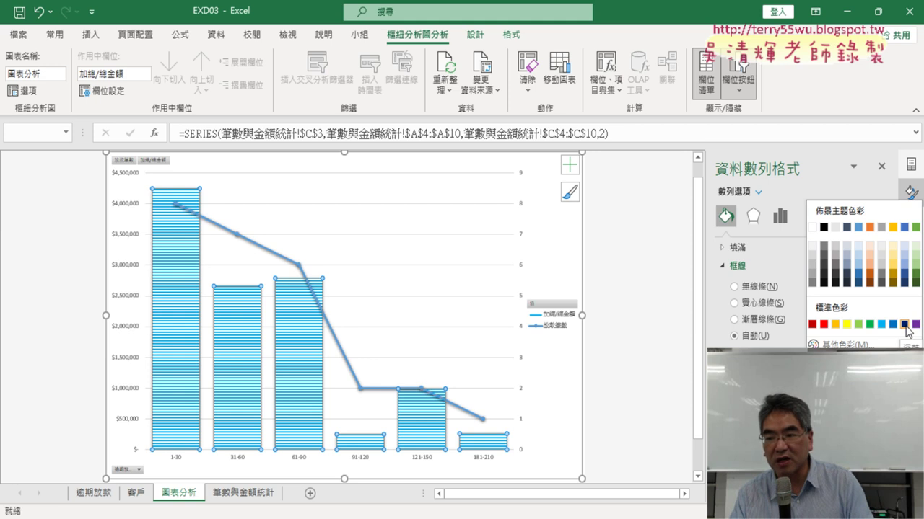
{"action": "left_click", "coordinate": [905, 326]}
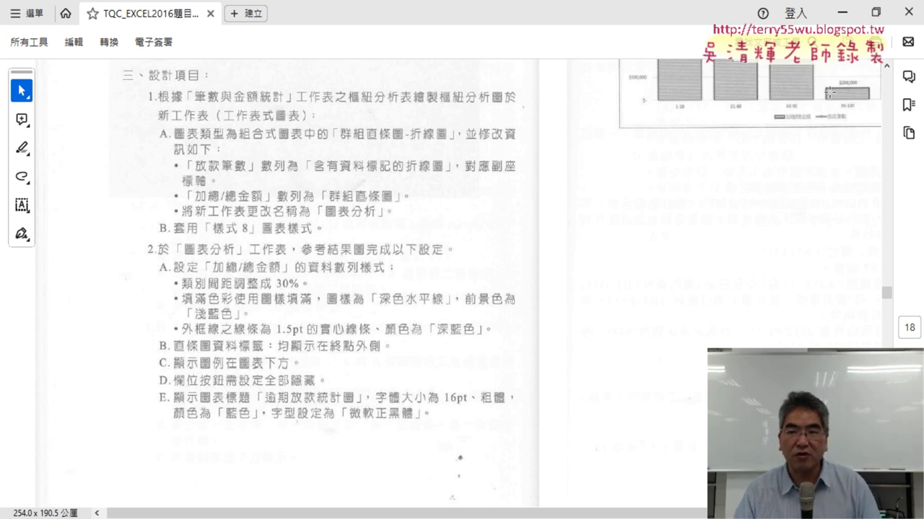
- Add Outside End data labels to each 加總/總金額 column
{"action": "left_click", "coordinate": [841, 12]}
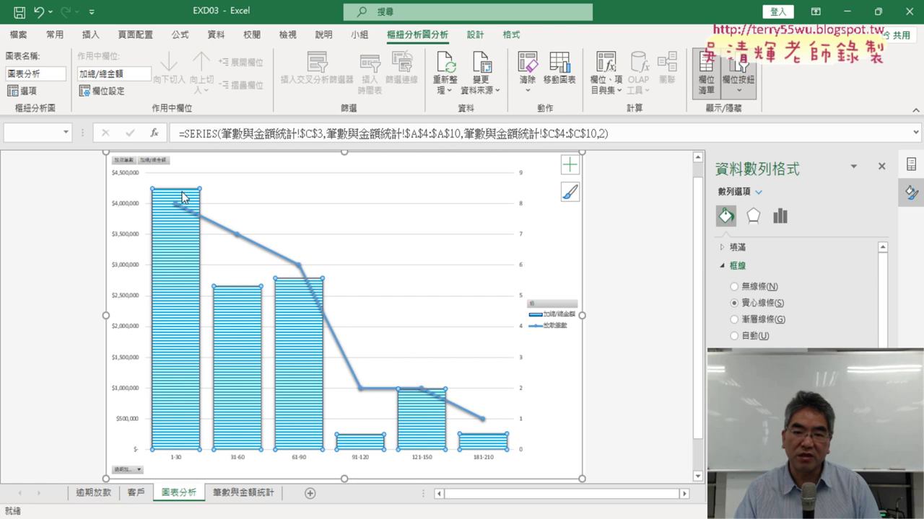
{"action": "left_click", "coordinate": [570, 166]}
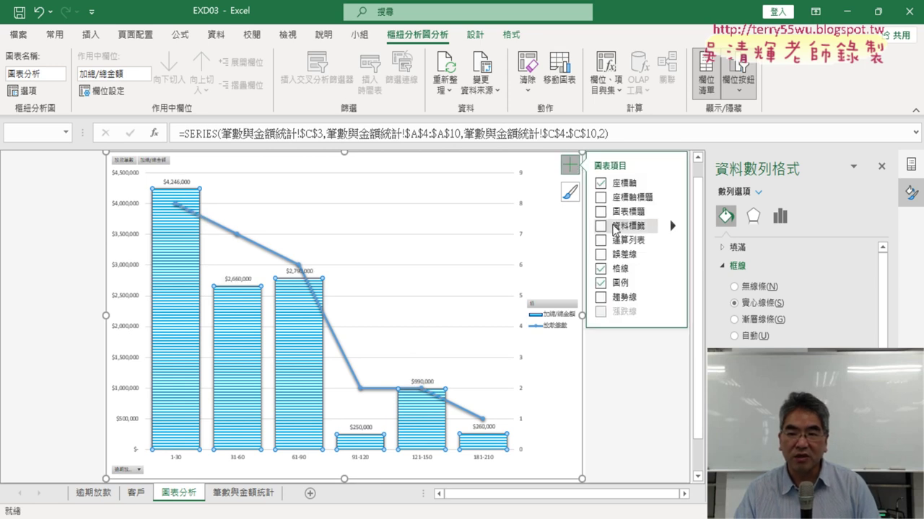
{"action": "left_click", "coordinate": [673, 229]}
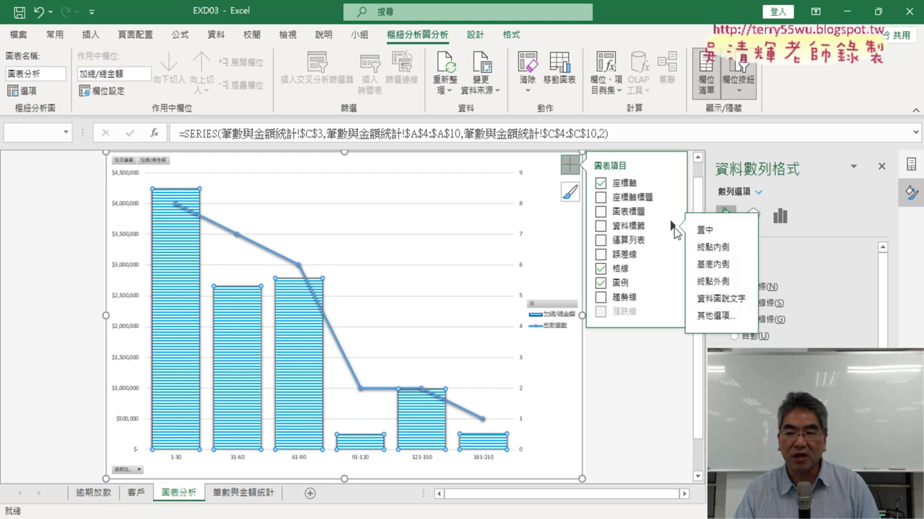
{"action": "mouse_move", "coordinate": [628, 226]}
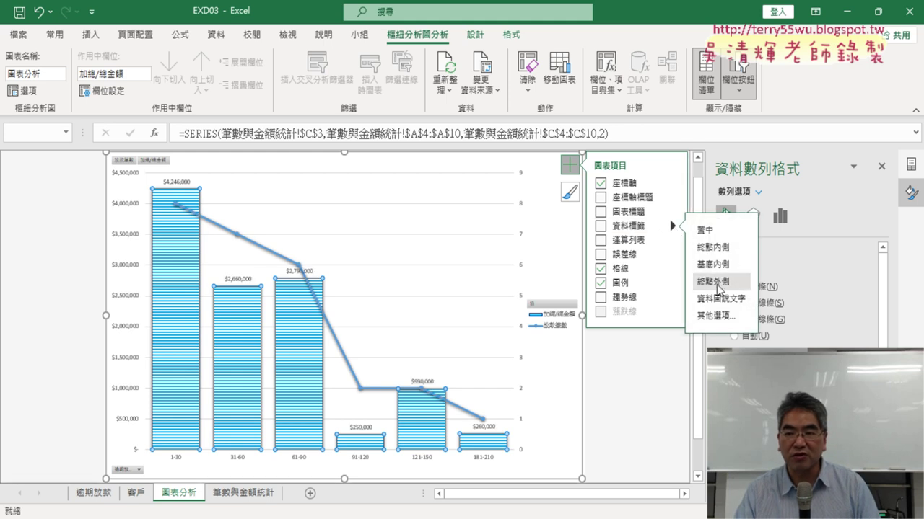
{"action": "left_click", "coordinate": [718, 283]}
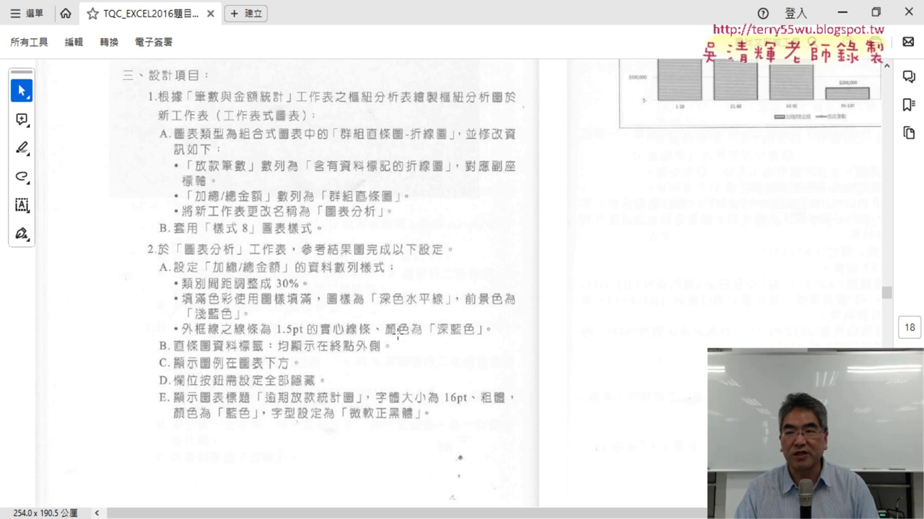
- Position the chart legend at the Bottom
{"action": "key", "text": "alt+Tab"}
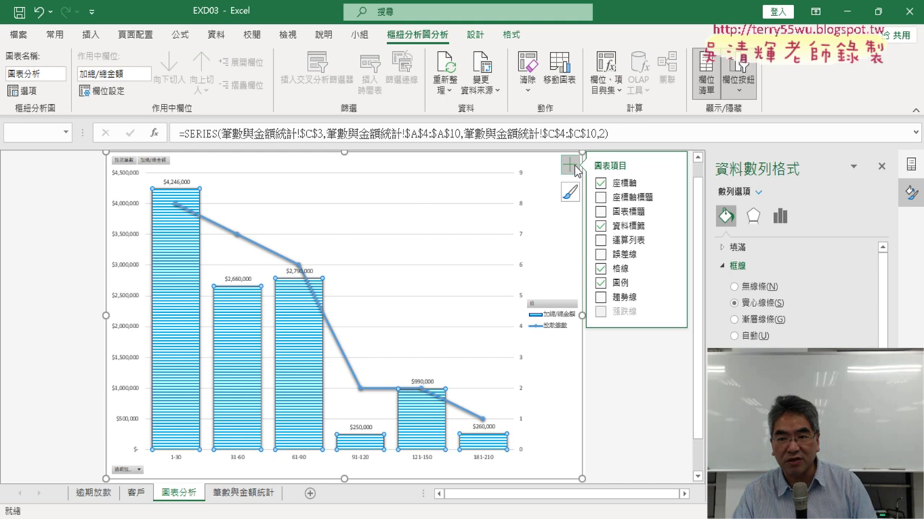
{"action": "left_click", "coordinate": [671, 282]}
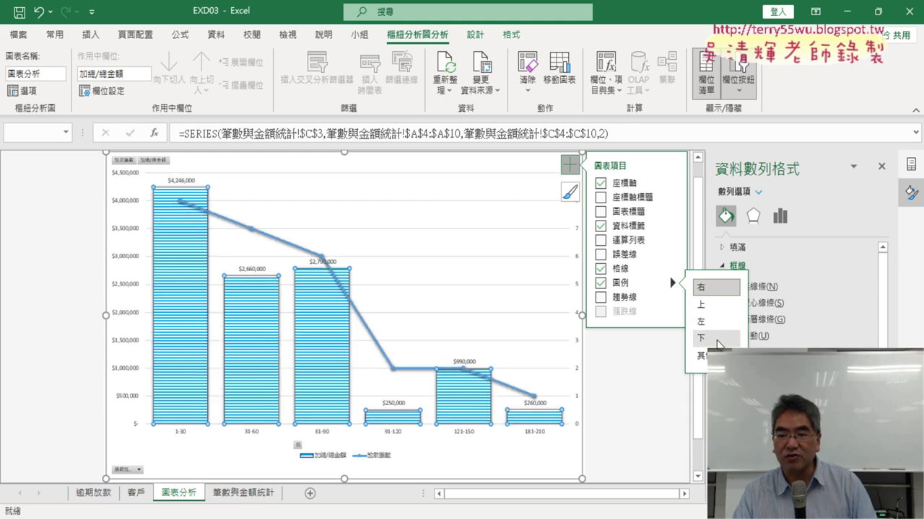
{"action": "left_click", "coordinate": [717, 339]}
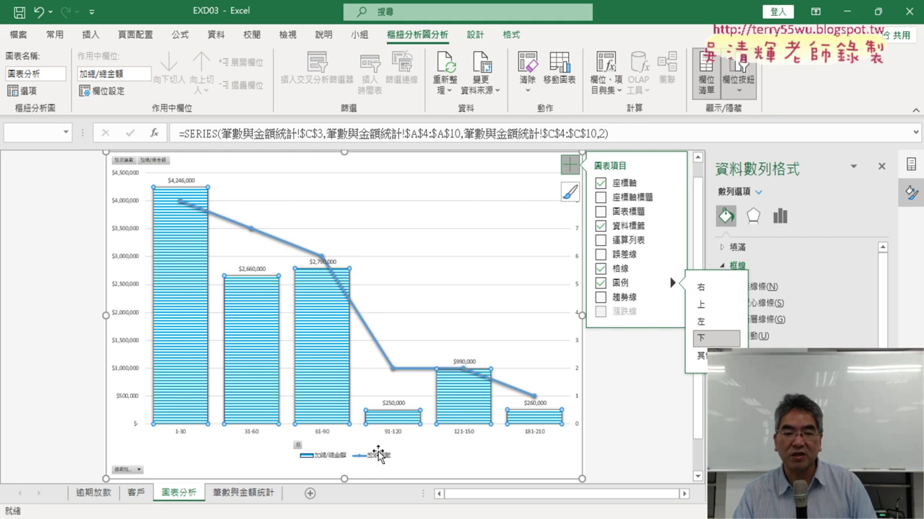
{"action": "key", "text": "alt+Tab"}
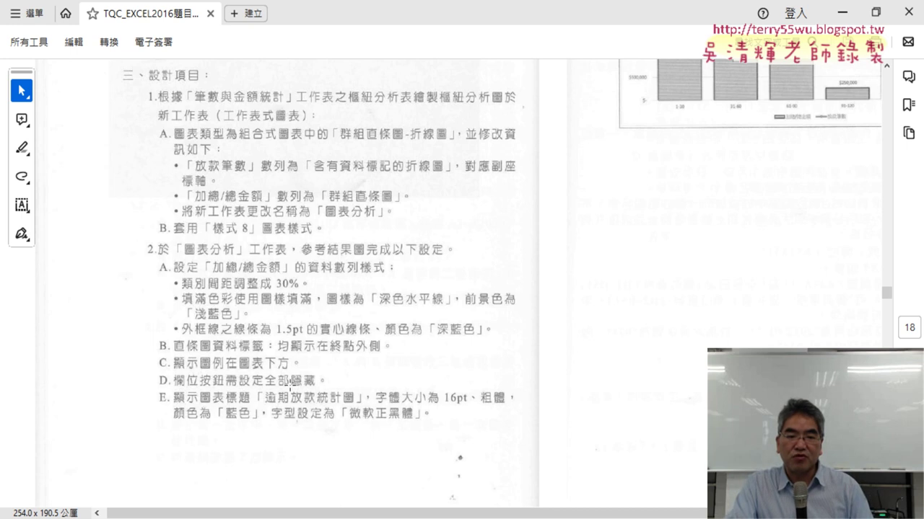
{"action": "left_click", "coordinate": [841, 12]}
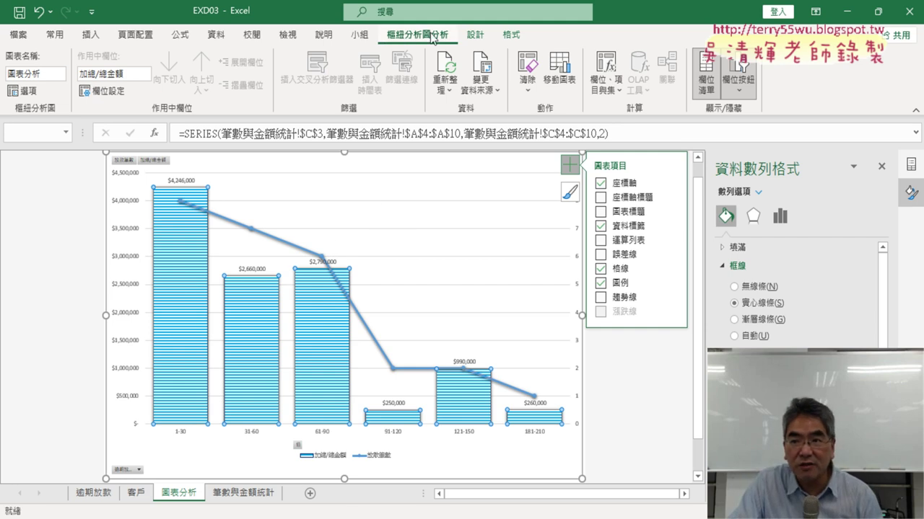
- Hide all of the pivot chart's field buttons
{"action": "left_click", "coordinate": [742, 92]}
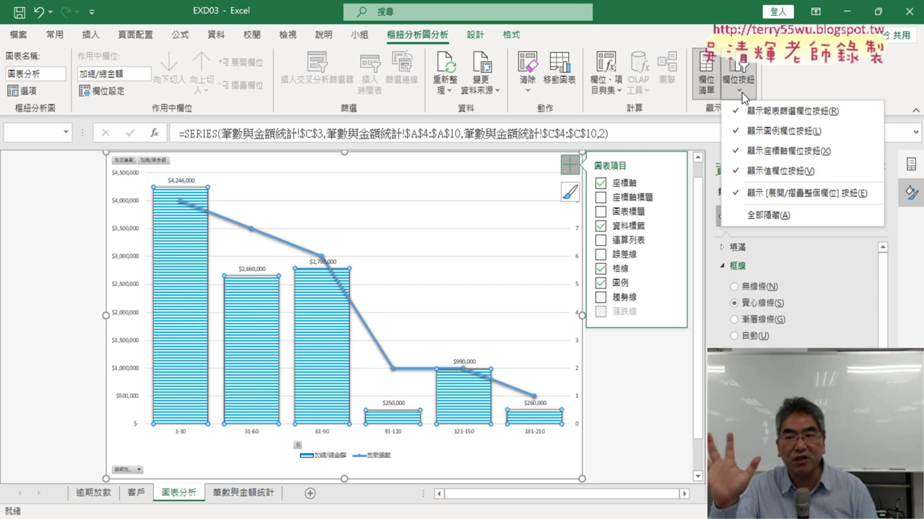
{"action": "left_click", "coordinate": [751, 215]}
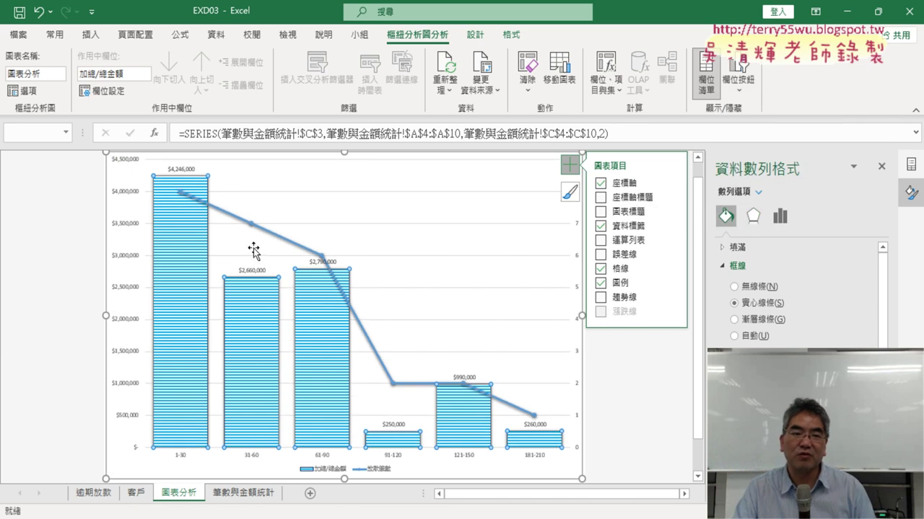
{"action": "left_click", "coordinate": [738, 83]}
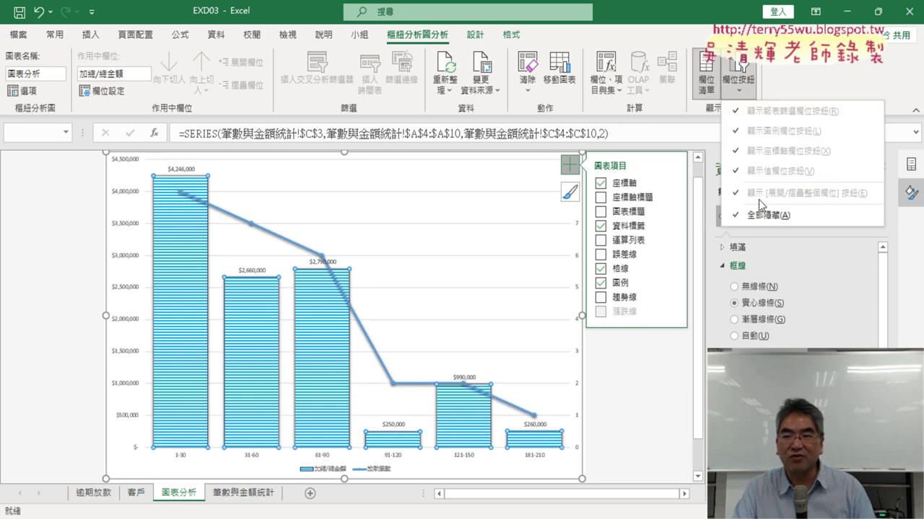
{"action": "left_click", "coordinate": [769, 217]}
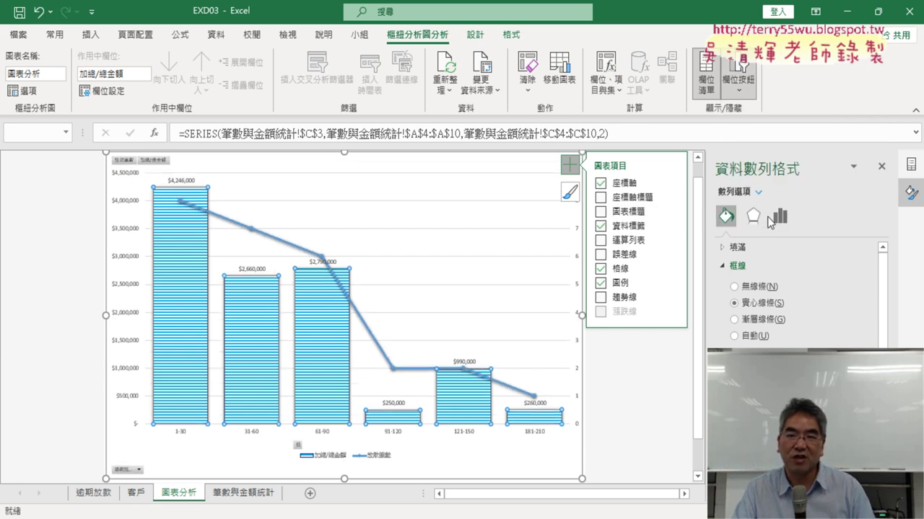
{"action": "left_click", "coordinate": [743, 86]}
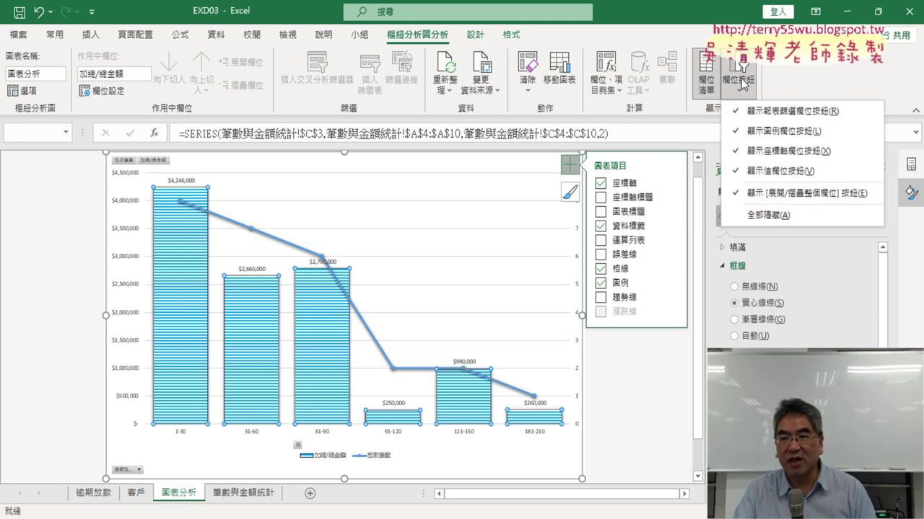
{"action": "left_click", "coordinate": [768, 215]}
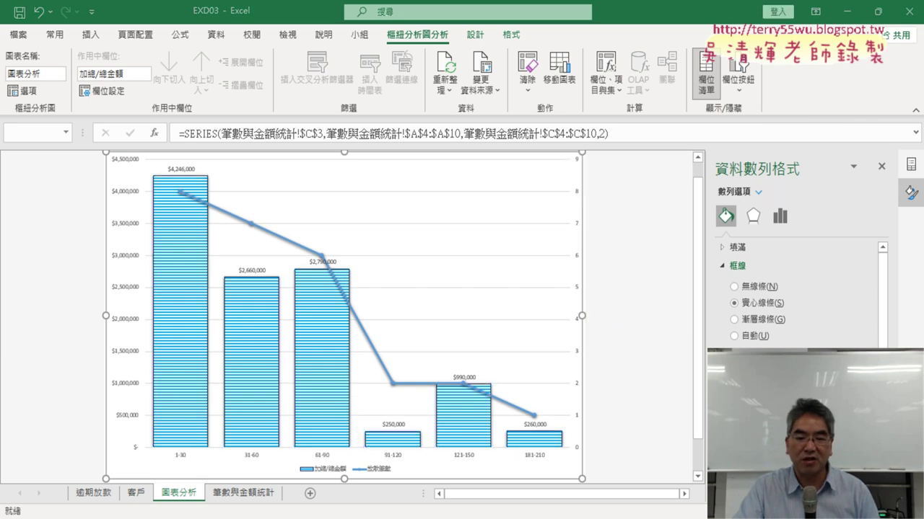
{"action": "key", "text": "alt+Tab"}
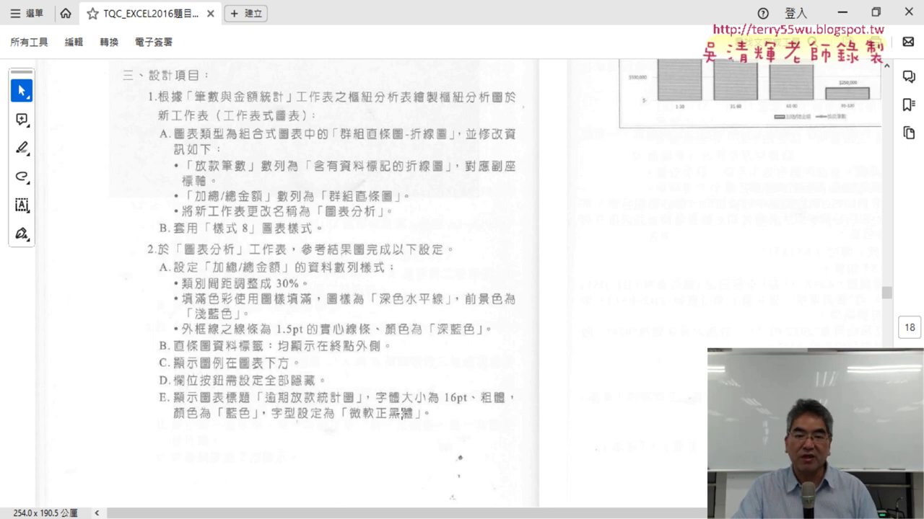
- Add a Chart Title element to the pivot chart
{"action": "left_click", "coordinate": [841, 13]}
{"action": "left_click", "coordinate": [570, 165]}
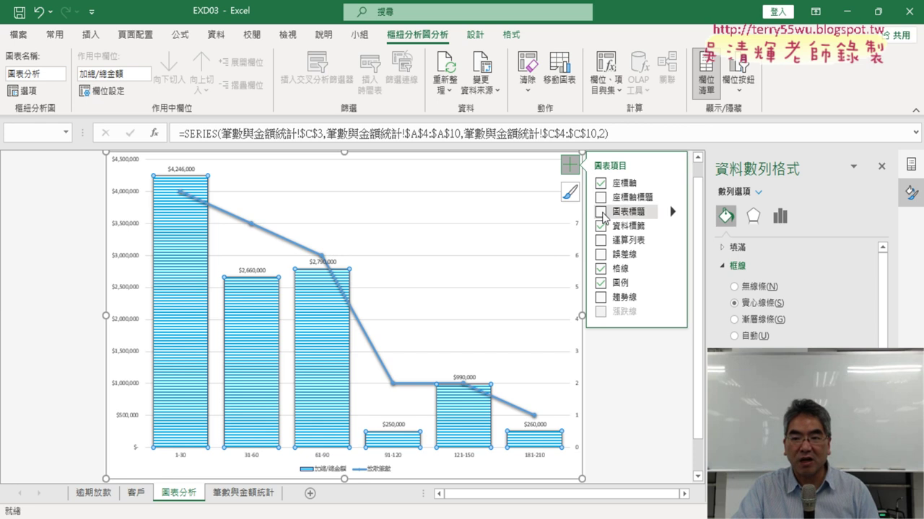
{"action": "left_click", "coordinate": [601, 212]}
{"action": "left_click", "coordinate": [326, 163]}
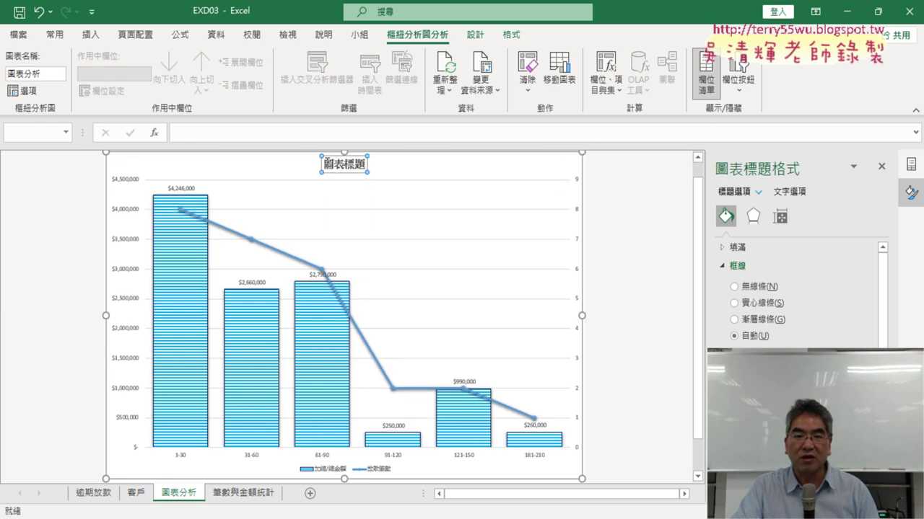
- Replace the placeholder title with 逾期放款統計圖, copied from Notepad
{"action": "left_click", "coordinate": [296, 518]}
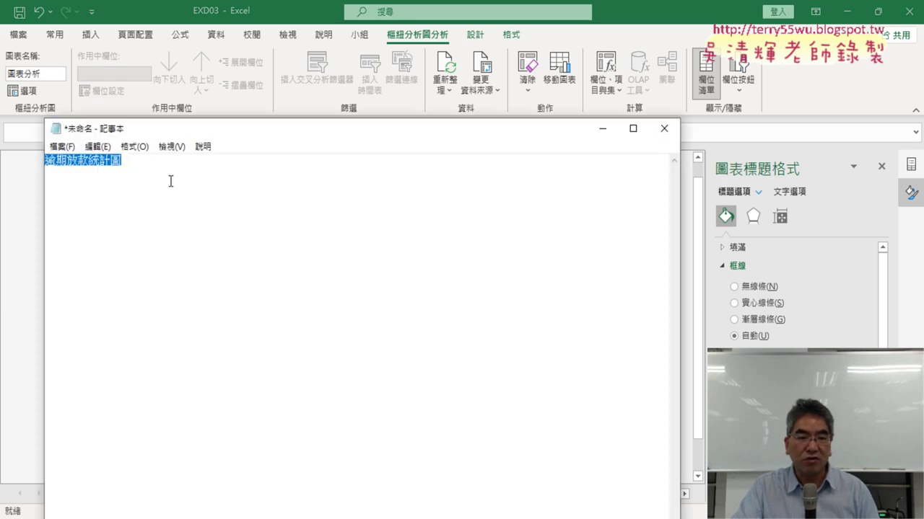
{"action": "right_click", "coordinate": [98, 159]}
{"action": "left_click", "coordinate": [174, 205]}
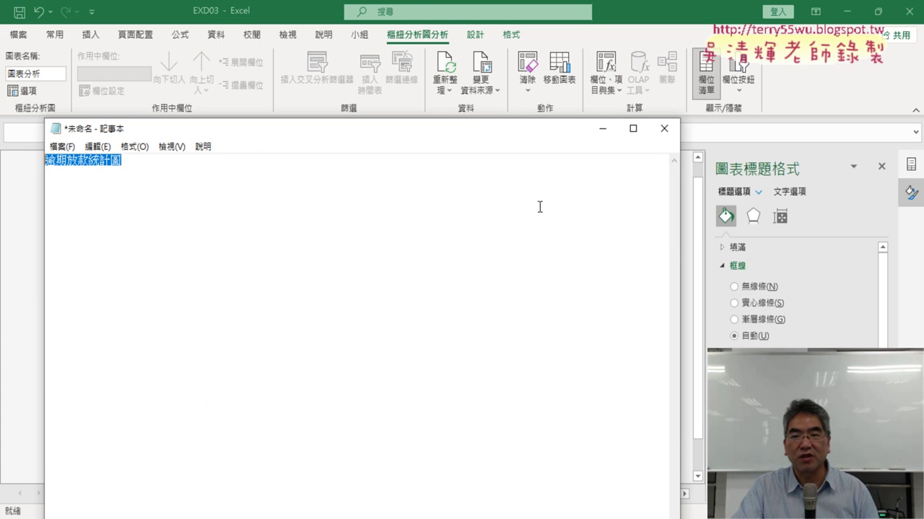
{"action": "left_click", "coordinate": [602, 129]}
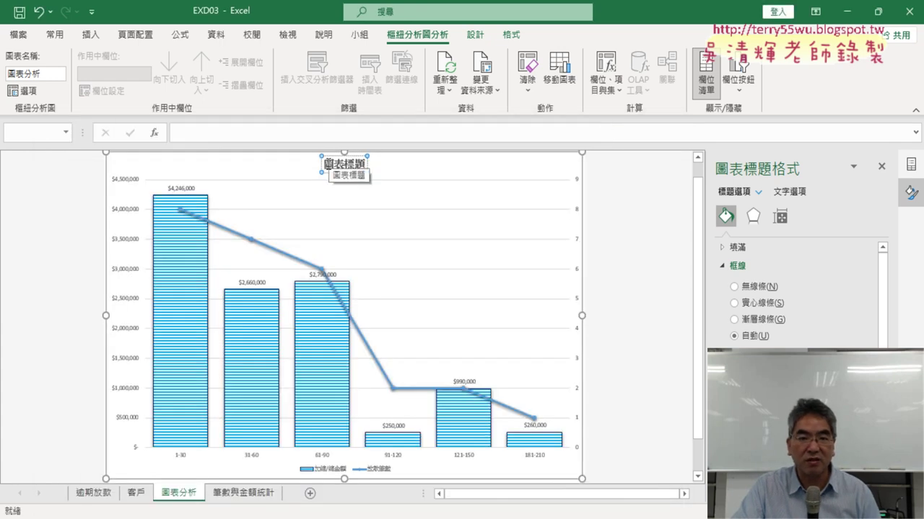
{"action": "left_click_drag", "start_coordinate": [325, 164], "coordinate": [380, 168]}
{"action": "type", "text": "逾期放款統計圖"}
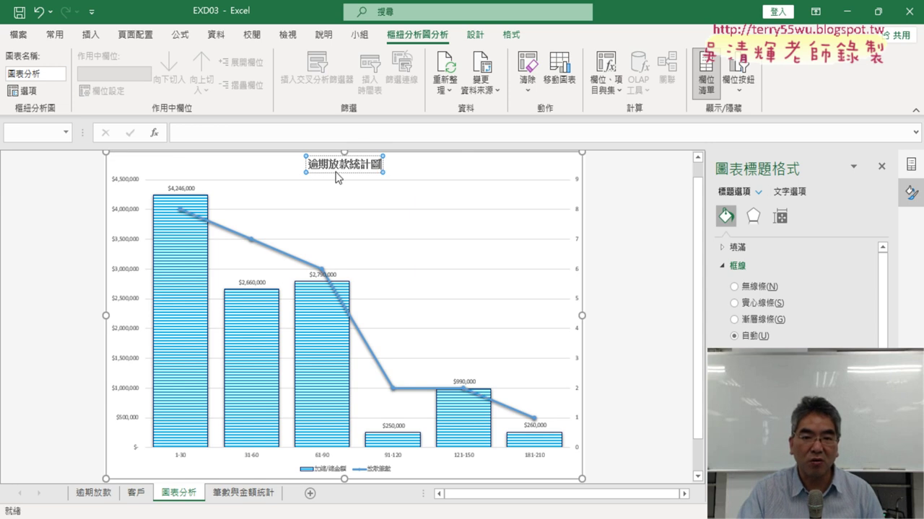
{"action": "mouse_move", "coordinate": [433, 216]}
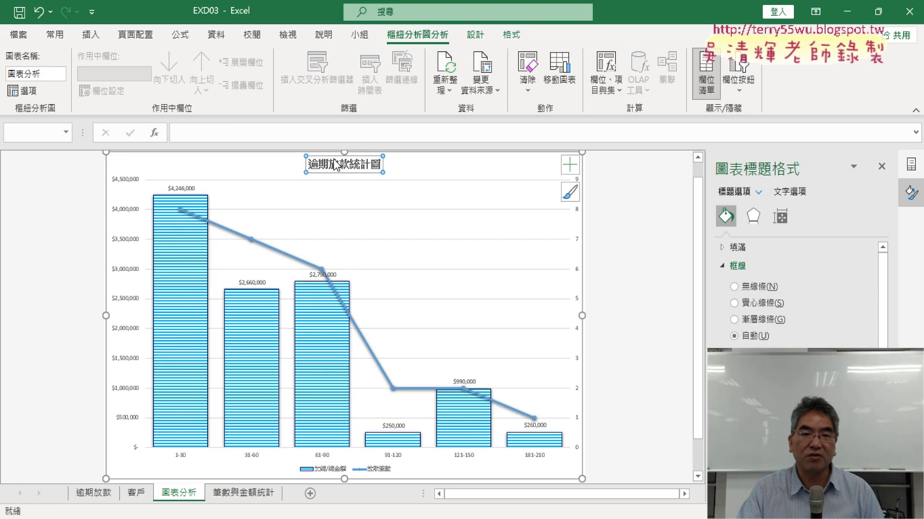
- Set the chart title font to 微軟正黑體
{"action": "left_click", "coordinate": [54, 36]}
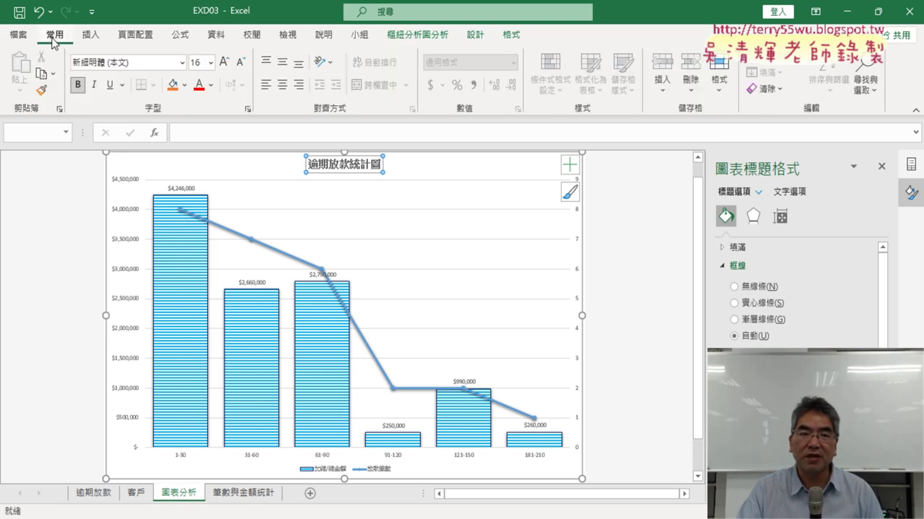
{"action": "left_click", "coordinate": [182, 63]}
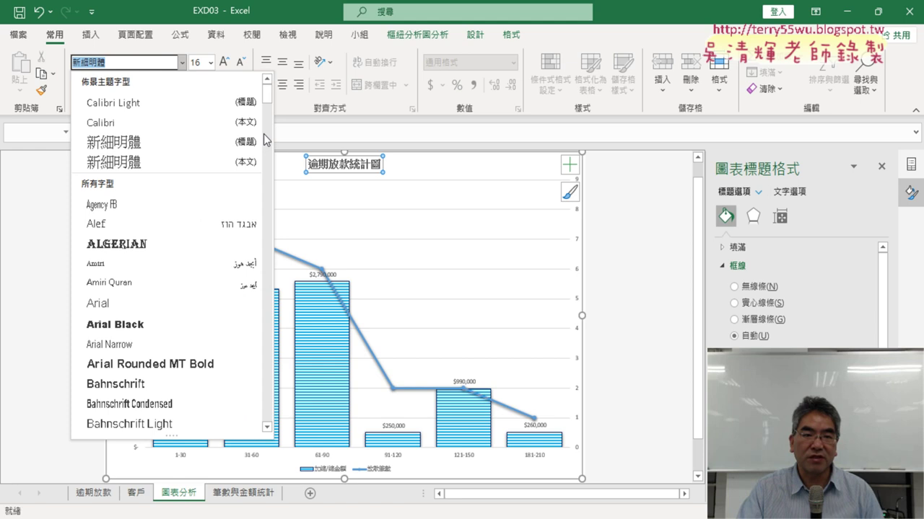
{"action": "left_click_drag", "start_coordinate": [270, 99], "coordinate": [267, 413]}
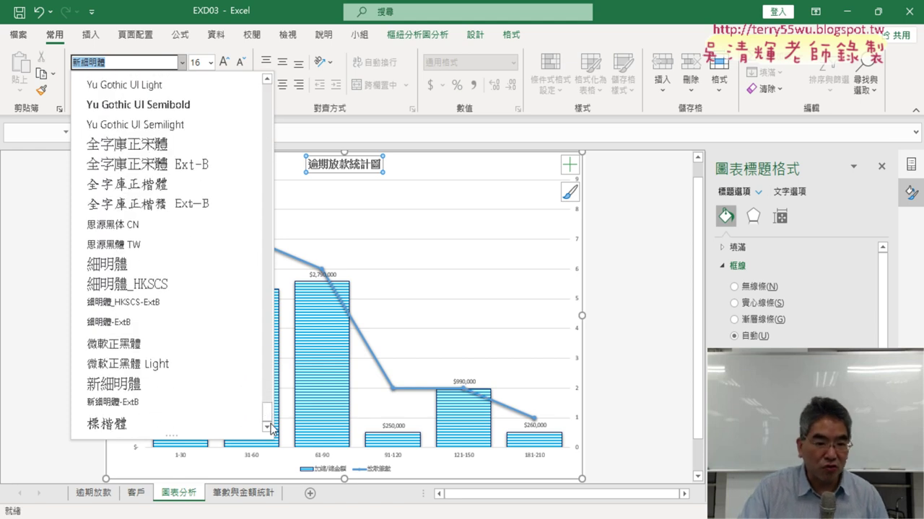
{"action": "left_click", "coordinate": [161, 347]}
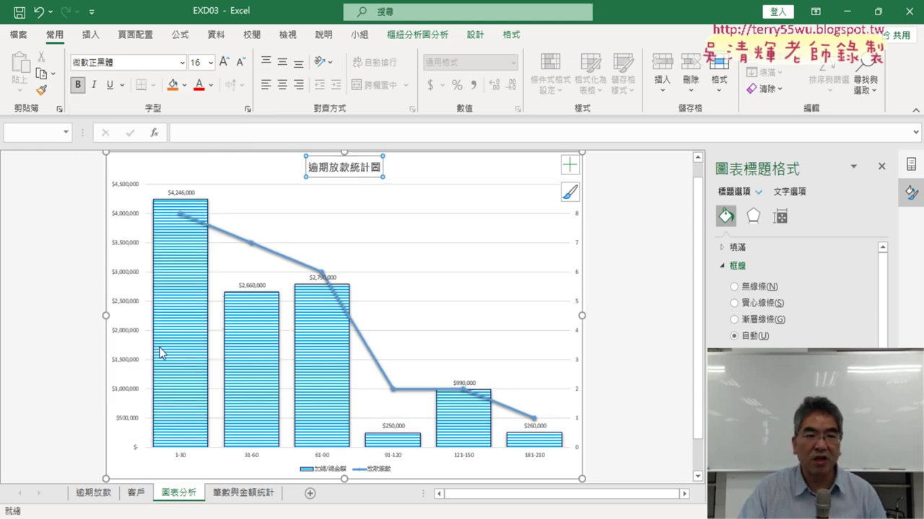
{"action": "key", "text": "alt+Tab"}
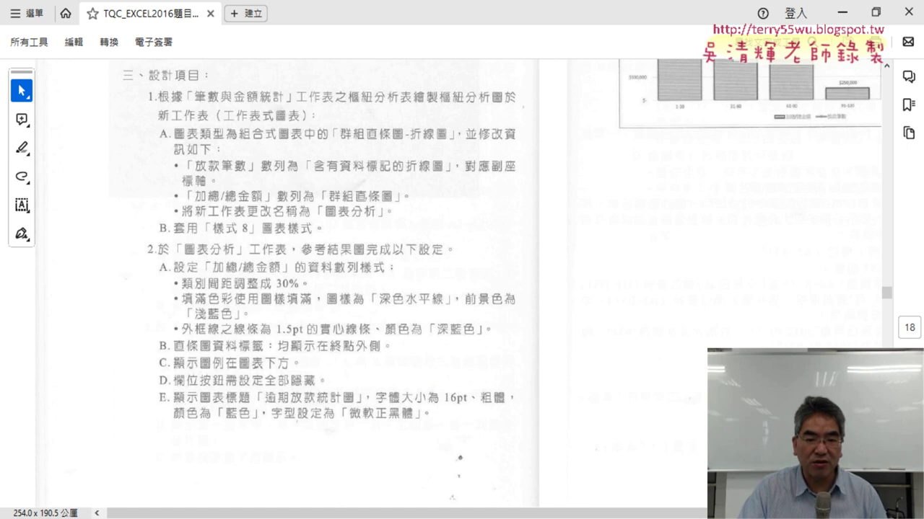
{"action": "key", "text": "alt+Tab"}
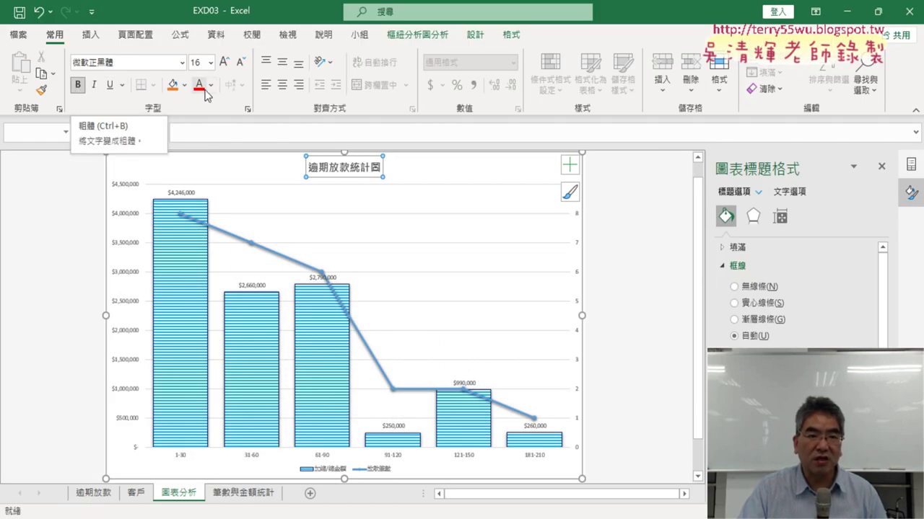
- Colour the chart title Blue from the Standard Colors
{"action": "left_click", "coordinate": [211, 84]}
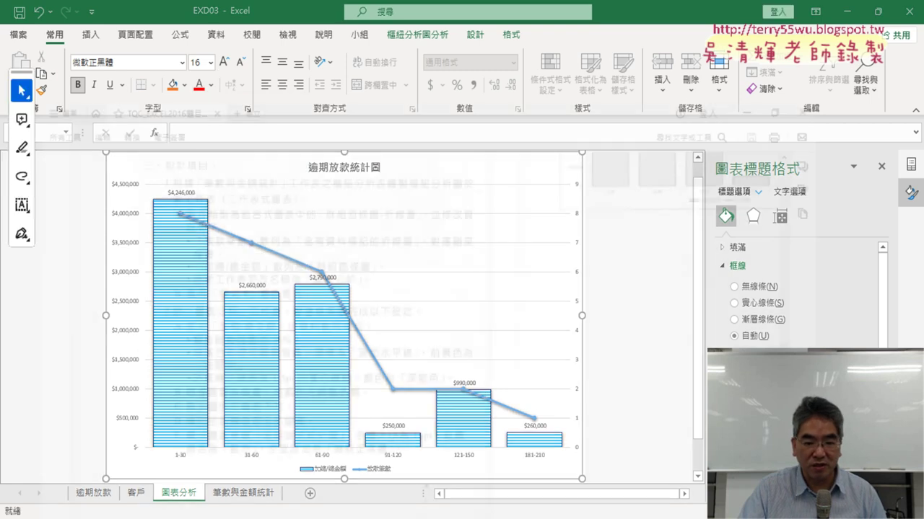
{"action": "key", "text": "alt+Tab"}
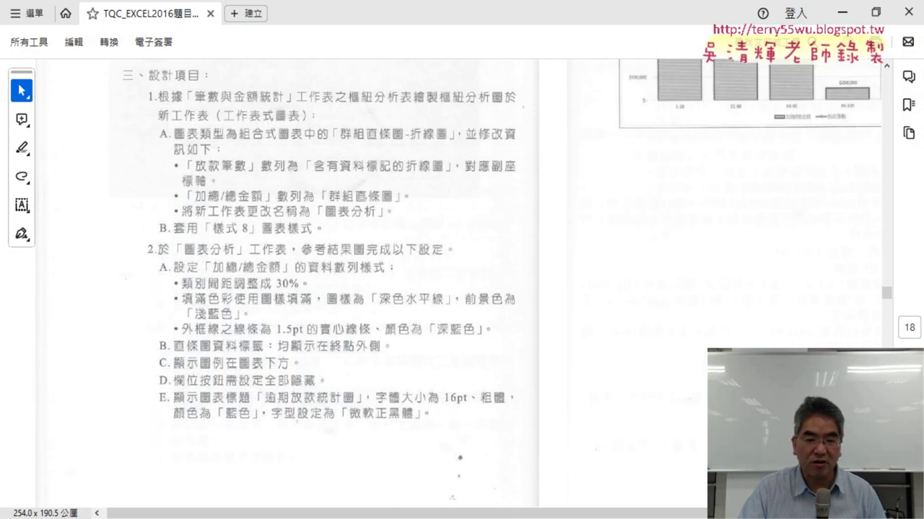
{"action": "key", "text": "alt+Tab"}
{"action": "left_click", "coordinate": [211, 84]}
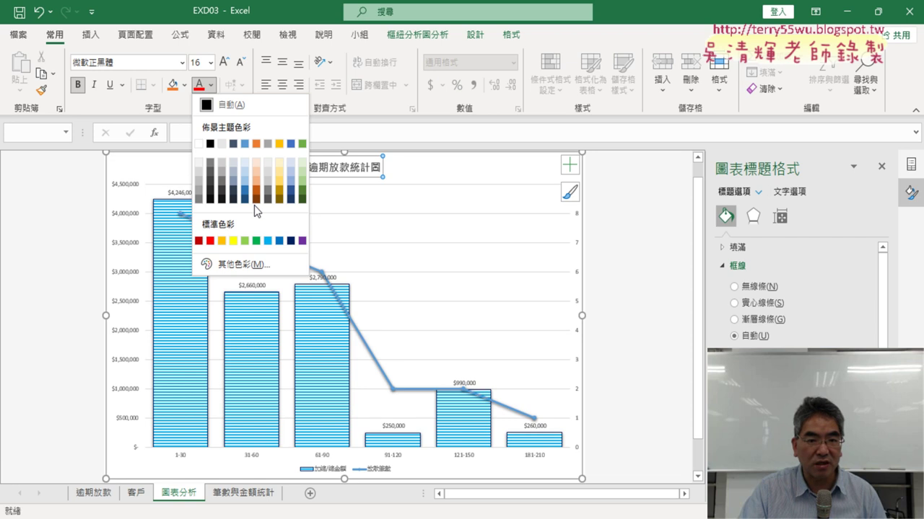
{"action": "left_click", "coordinate": [279, 241]}
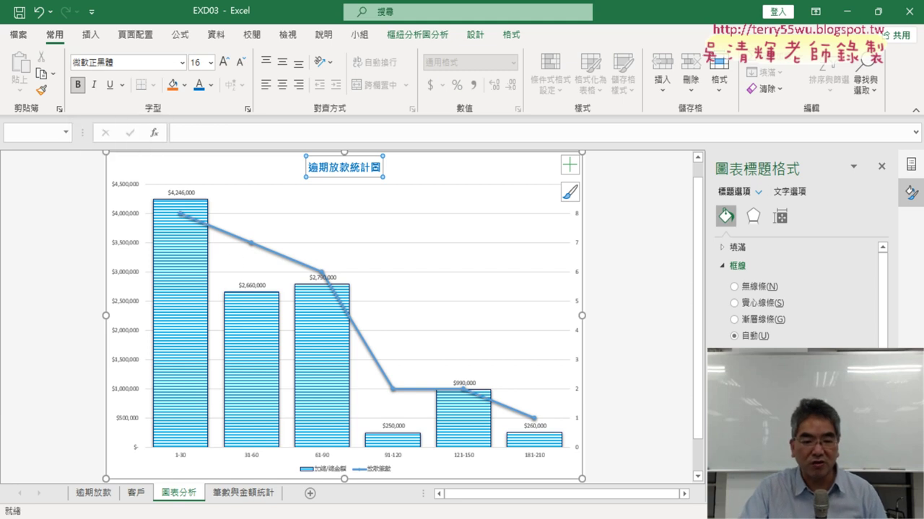
{"action": "key", "text": "alt+Tab"}
{"action": "scroll", "coordinate": [474, 402], "scroll_direction": "up", "scroll_amount": 2}
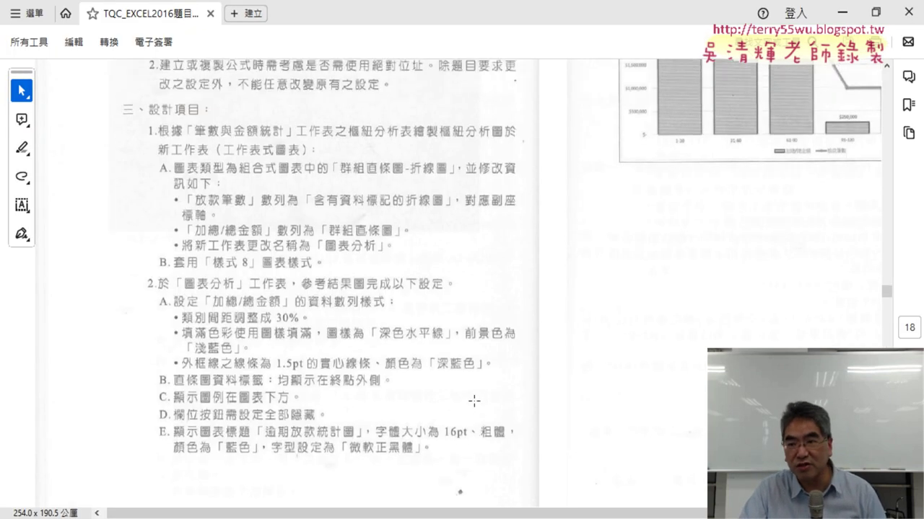
{"action": "scroll", "coordinate": [474, 402], "scroll_direction": "up", "scroll_amount": 2}
{"action": "scroll", "coordinate": [474, 402], "scroll_direction": "up", "scroll_amount": 3}
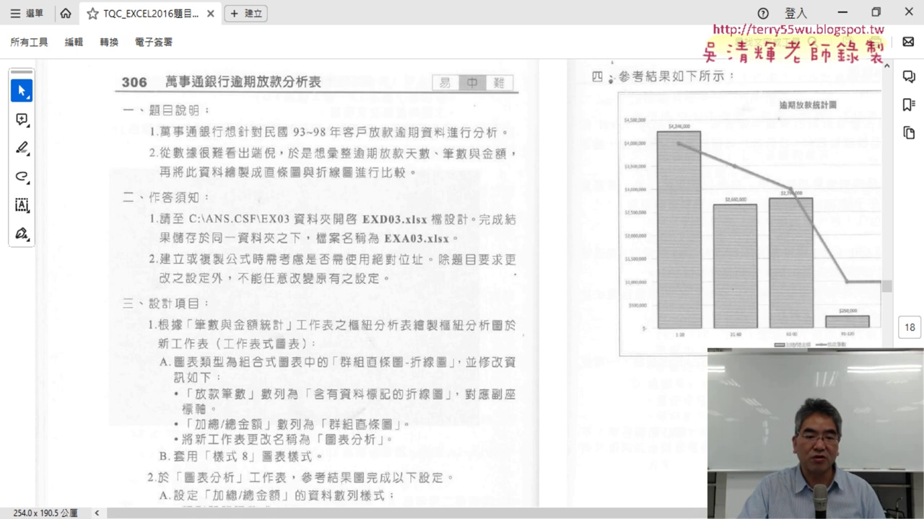
{"action": "left_click", "coordinate": [264, 455]}
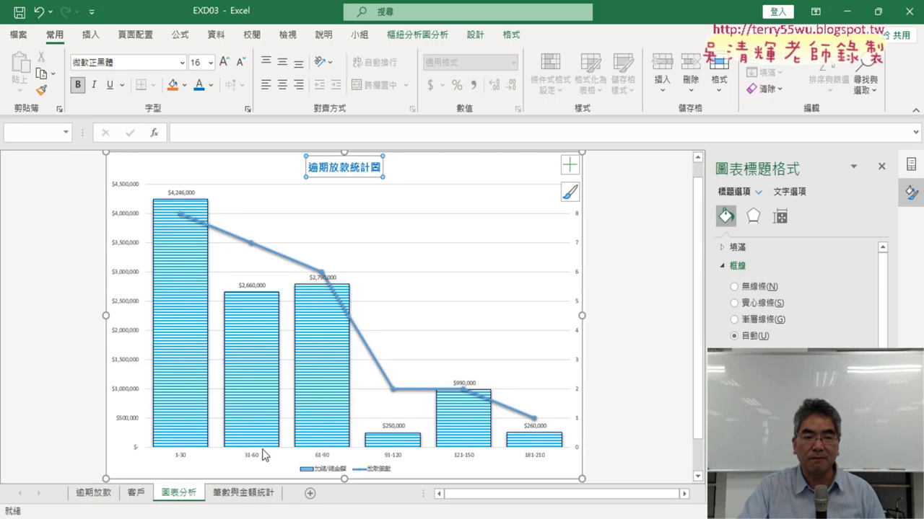
- Save As in the 306 folder, changing the file name from EXD03 to EXA03
{"action": "left_click", "coordinate": [18, 34]}
{"action": "left_click", "coordinate": [53, 226]}
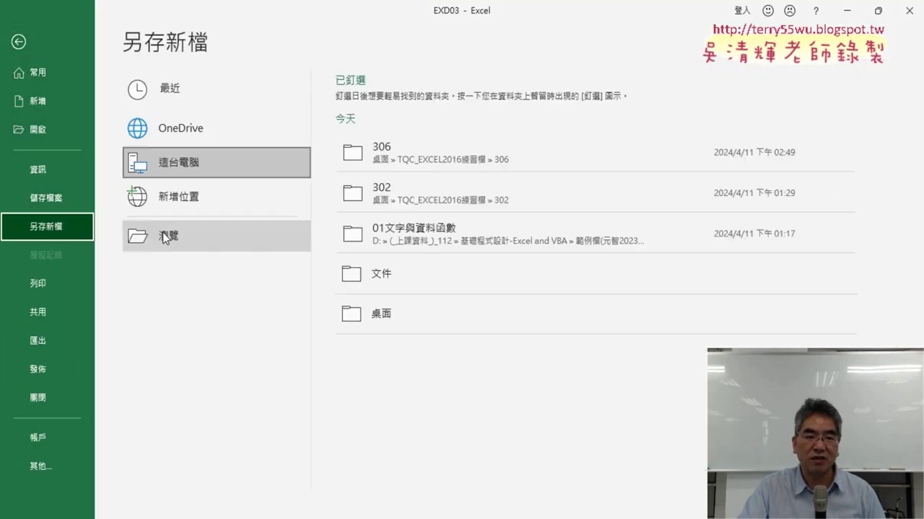
{"action": "left_click", "coordinate": [212, 239]}
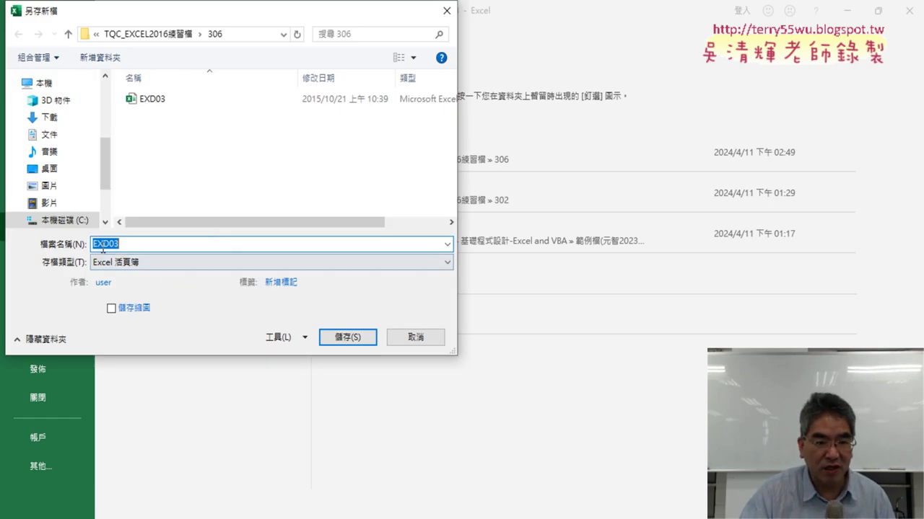
{"action": "left_click_drag", "start_coordinate": [102, 244], "coordinate": [128, 245]}
{"action": "type", "text": "A03"}
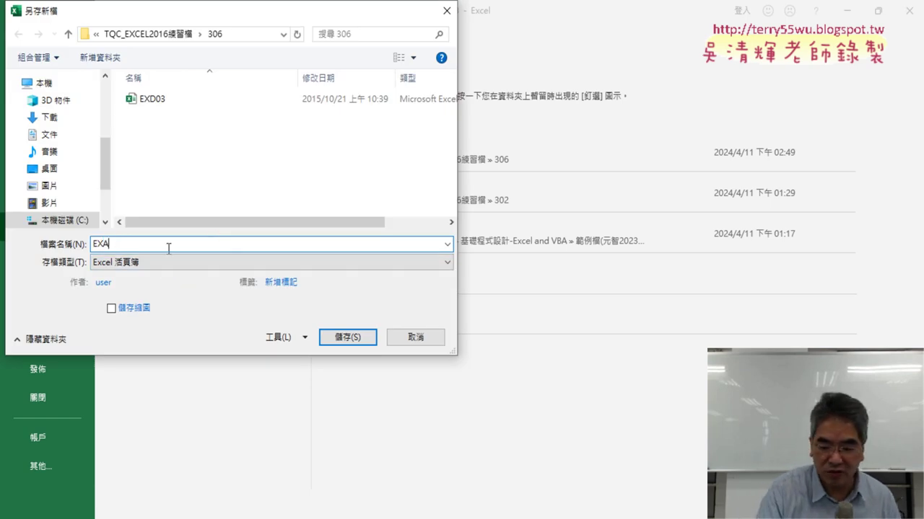